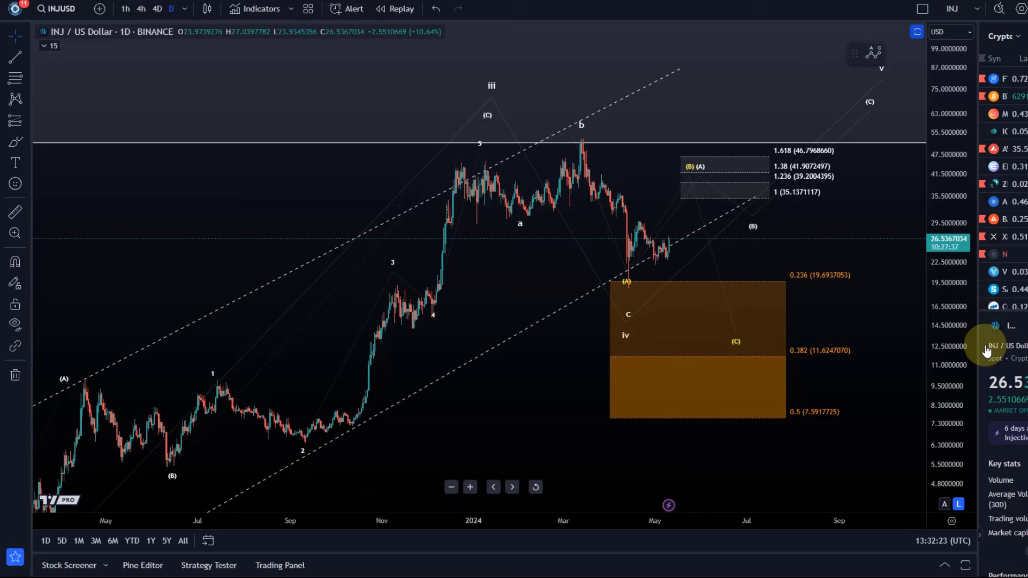
Drag the ABC count's (A) point down to about 18.07, inside the orange 0.236 zone
mouse_move(627, 288)
left_mouse_down()
mouse_move(663, 327)
mouse_move(630, 287)
left_mouse_up()
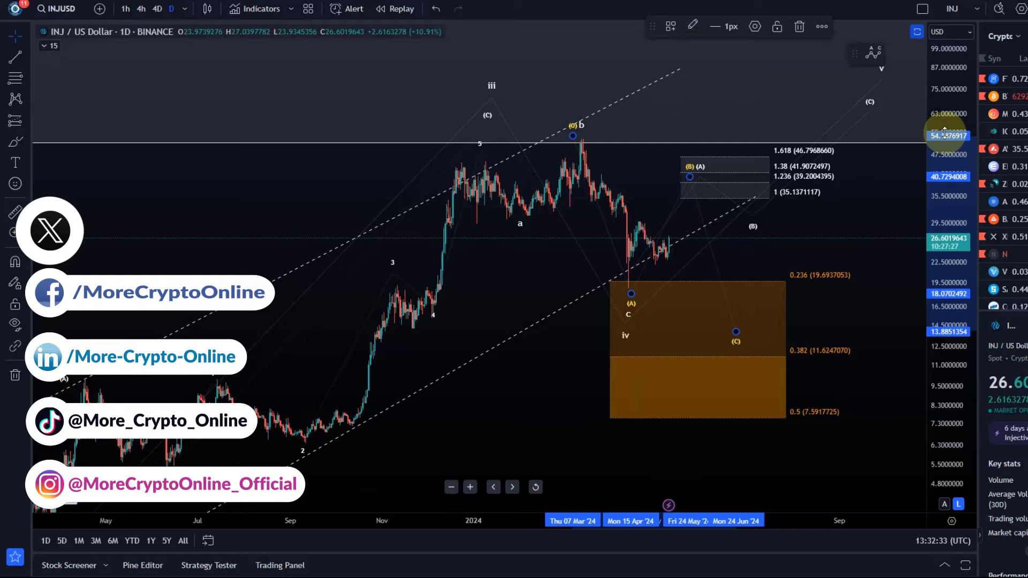
Compress the daily price scale and pan so the wave count shows from 2023 onward
left_click_drag(941, 155, 927, 254)
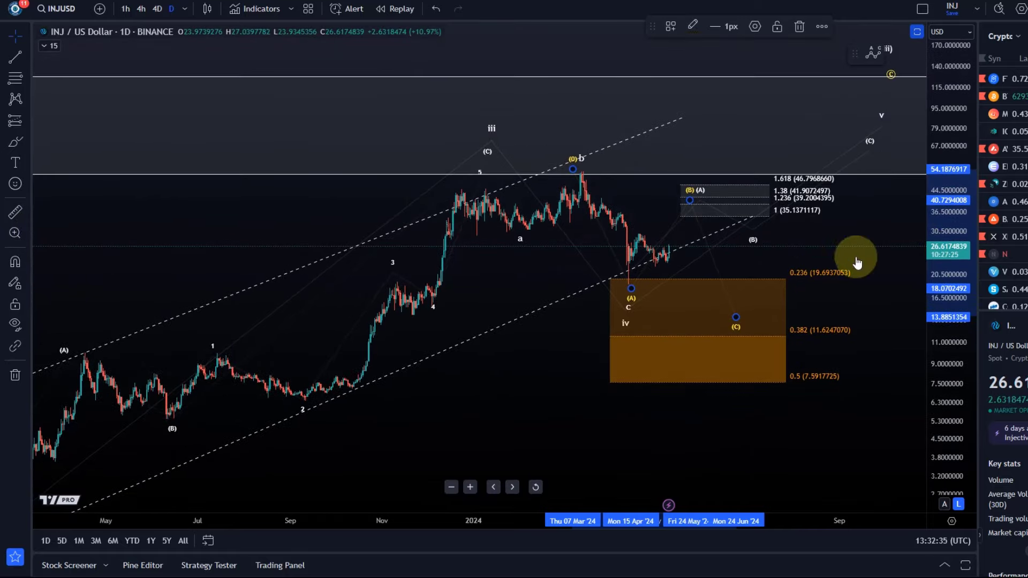
left_click_drag(599, 406, 499, 451)
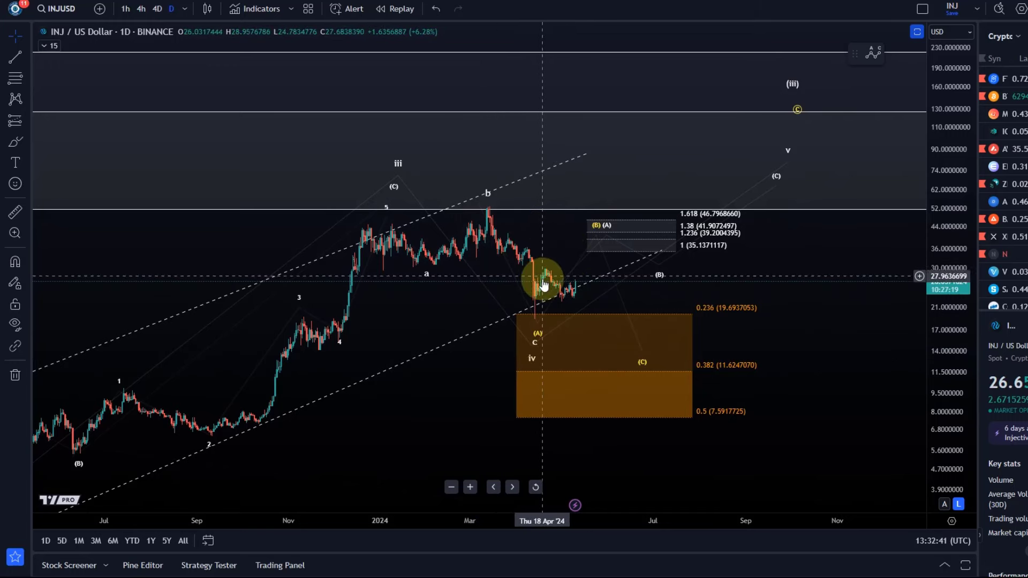
left_click(535, 323)
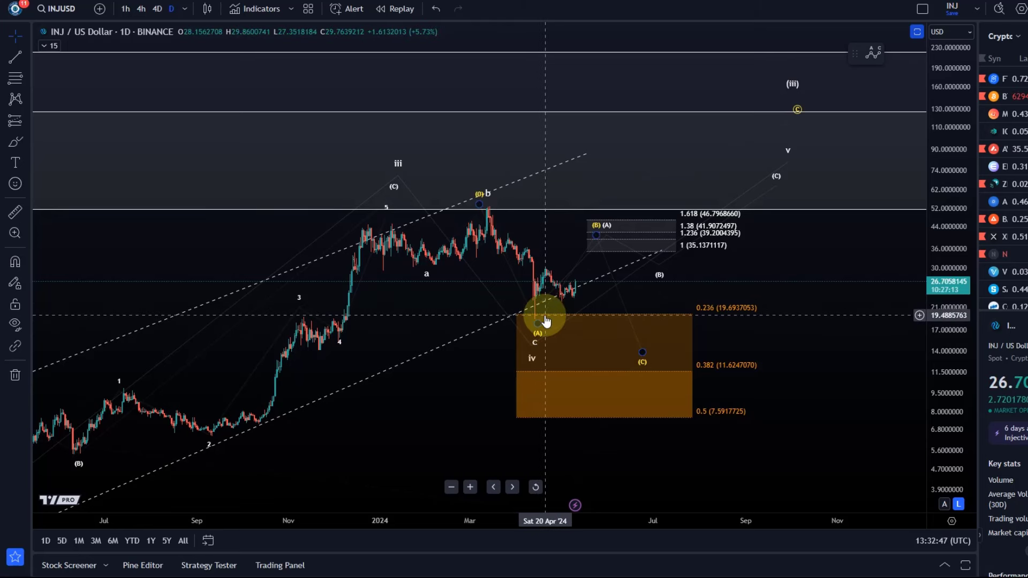
scroll(543, 323, "down", 5)
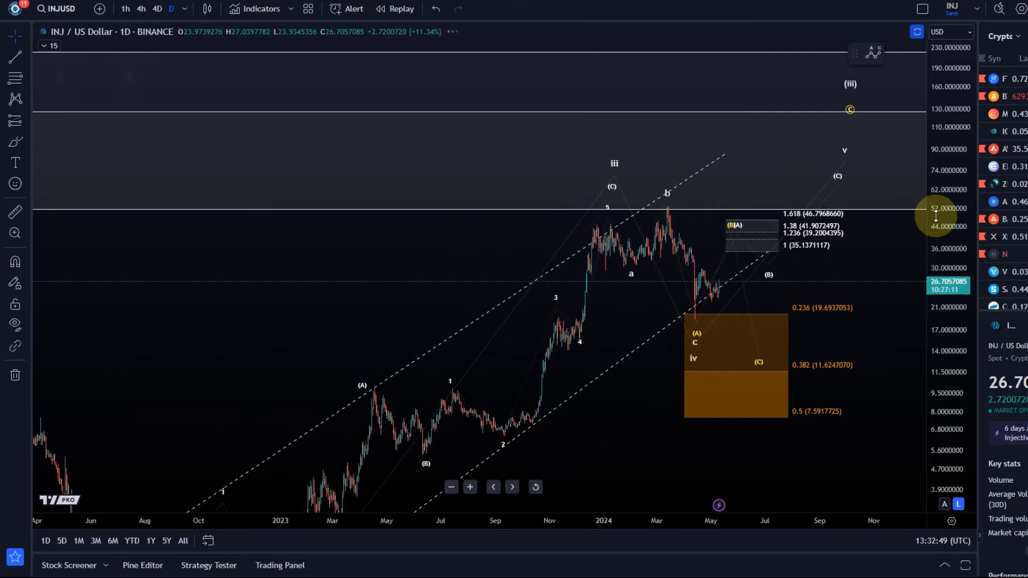
left_click_drag(939, 218, 917, 367)
left_click_drag(747, 399, 566, 282)
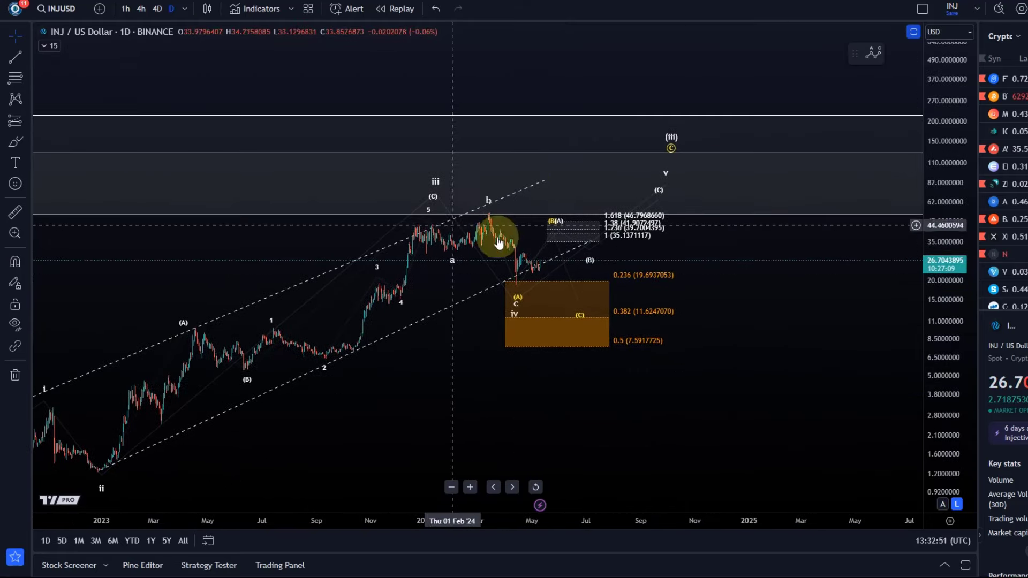
Recentre the wave count and zoom back in on recent candles up to the (iii) label
scroll(517, 283, "down", 3)
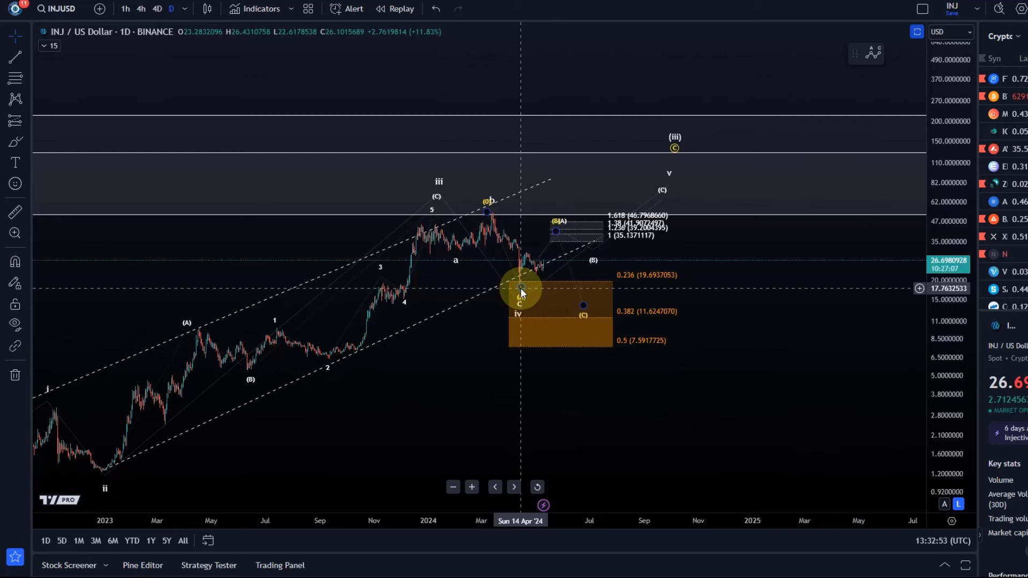
left_click_drag(577, 358, 557, 298)
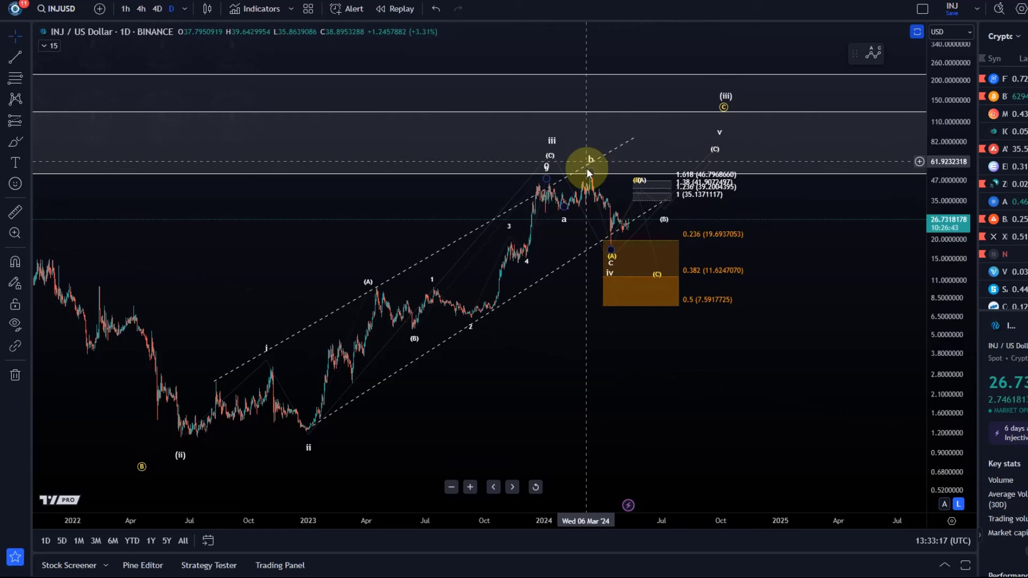
left_click_drag(814, 241, 810, 287)
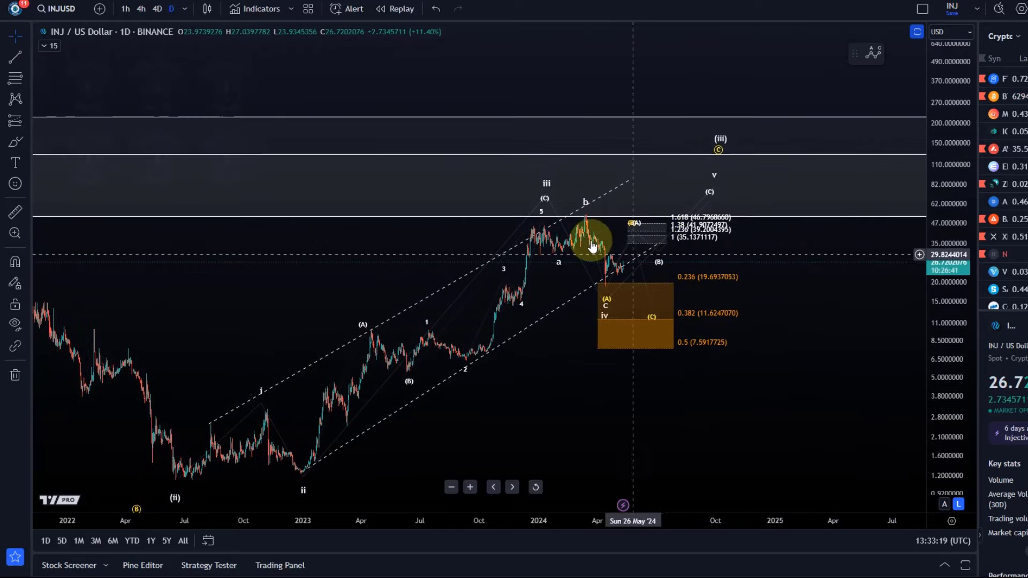
scroll(635, 407, "up", 3)
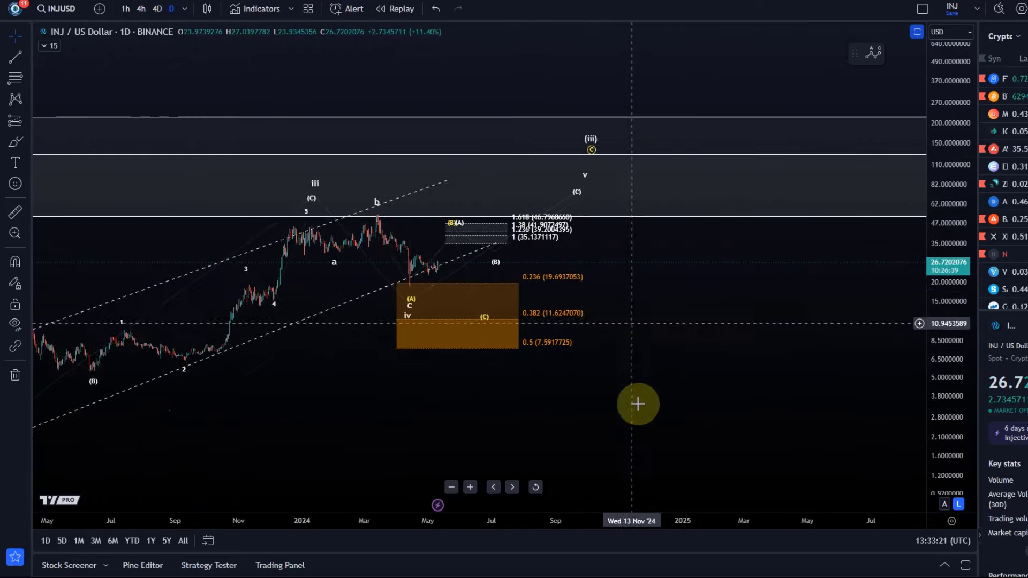
left_click_drag(636, 406, 929, 340)
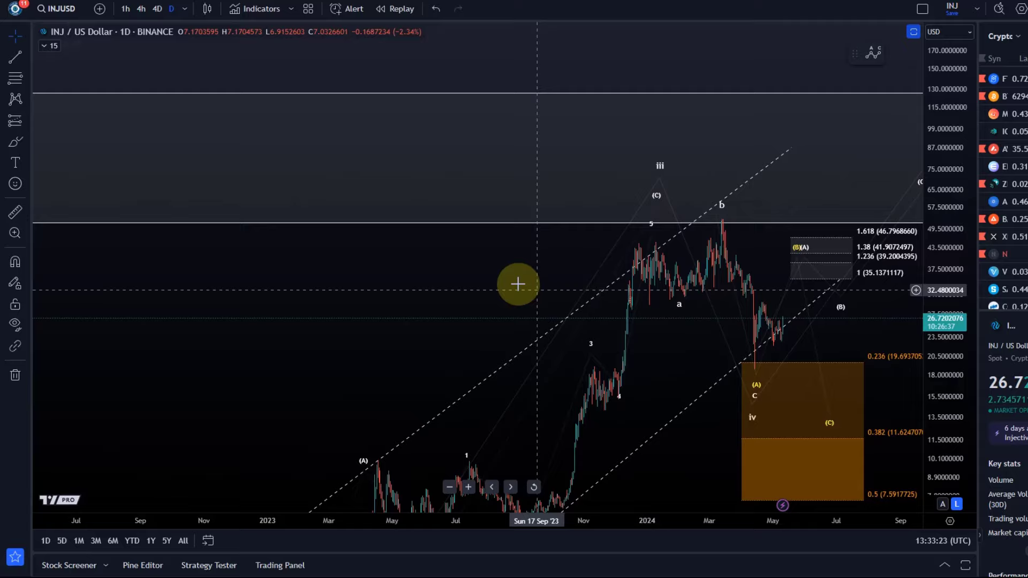
left_click_drag(519, 284, 315, 285)
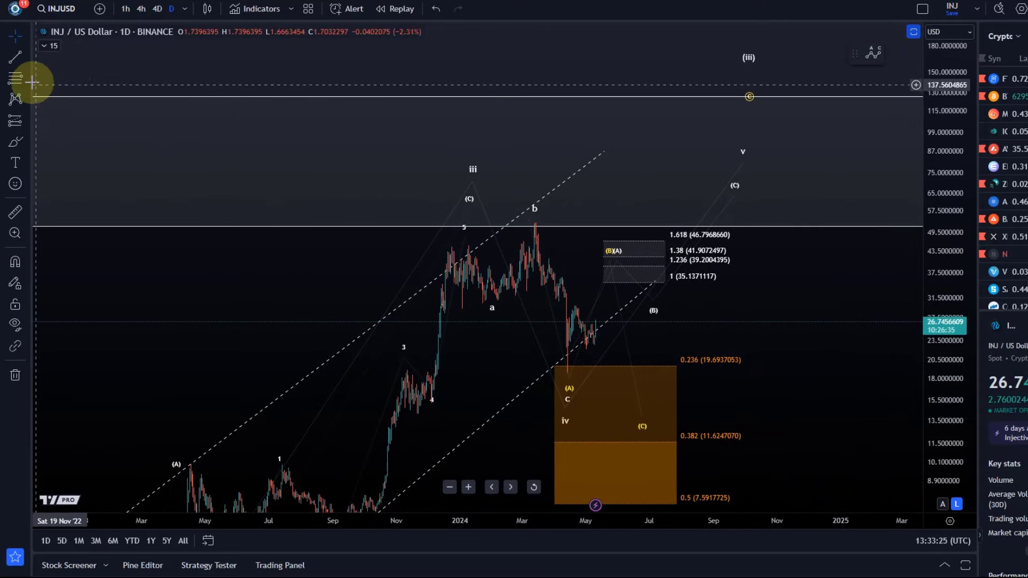
Draw a green 2px horizontal line at about 45.6 across the December and March highs
left_click(15, 57)
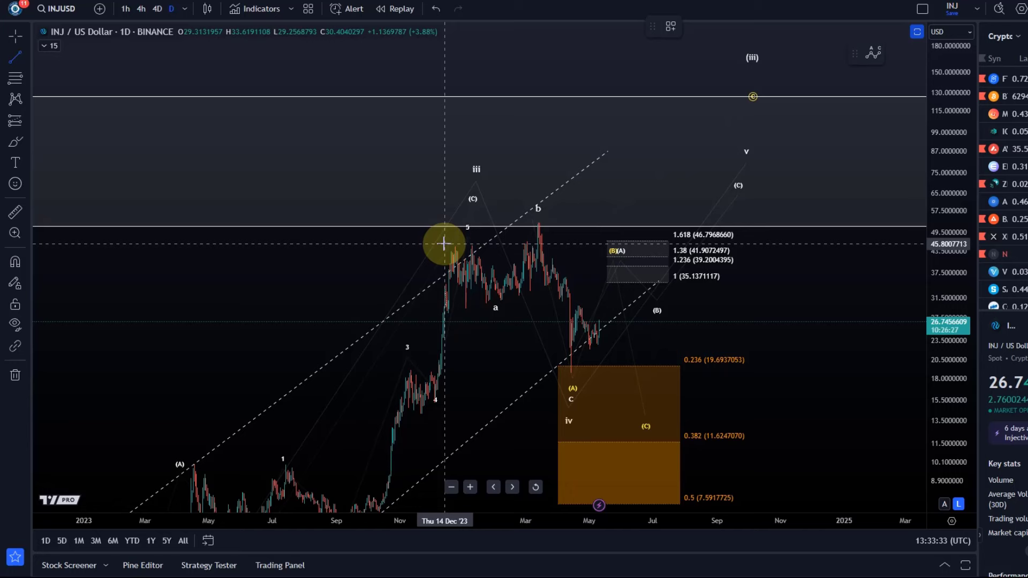
left_click_drag(444, 244, 777, 244)
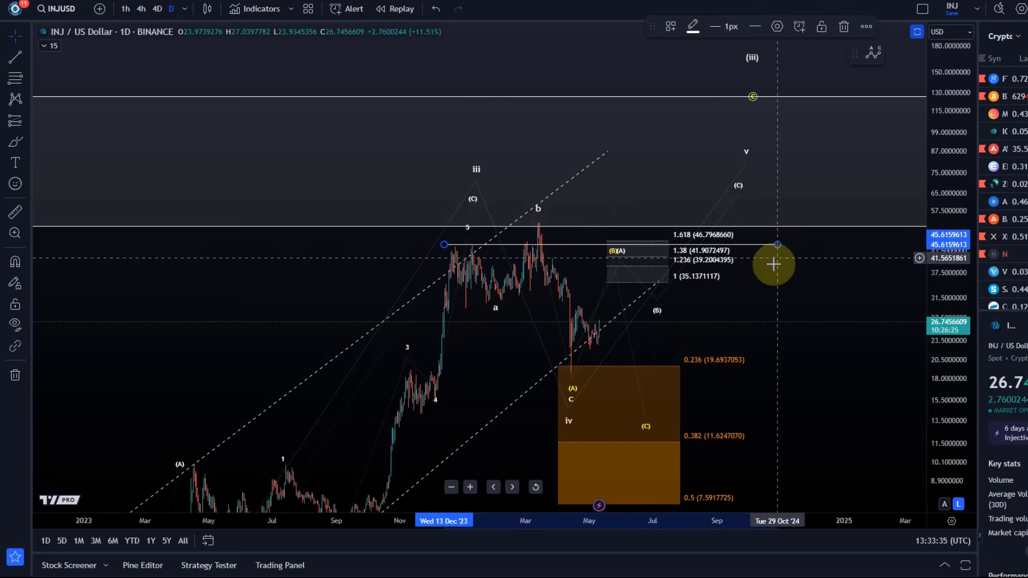
left_click(693, 27)
left_click(734, 66)
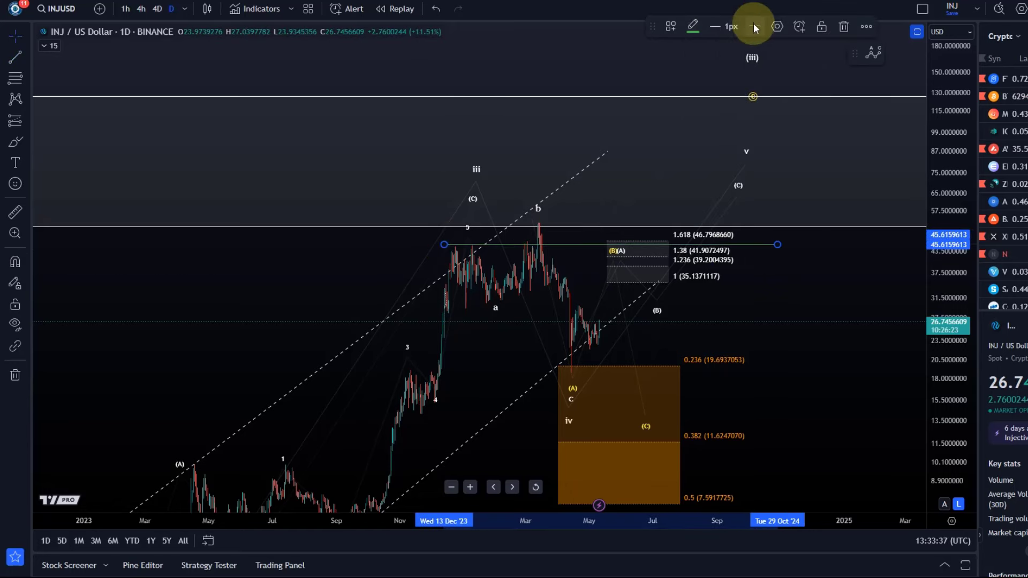
left_click(729, 70)
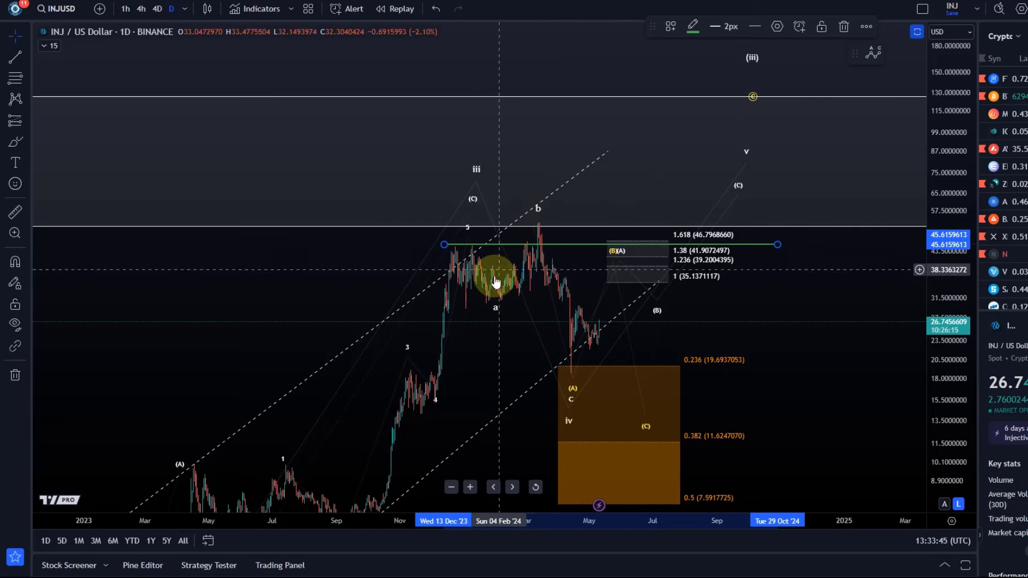
Inspect the ABC wave count's points, then deselect it
mouse_move(498, 314)
left_mouse_down()
mouse_move(536, 223)
mouse_move(486, 310)
mouse_move(459, 239)
mouse_move(489, 313)
mouse_move(516, 280)
mouse_move(538, 219)
left_mouse_up()
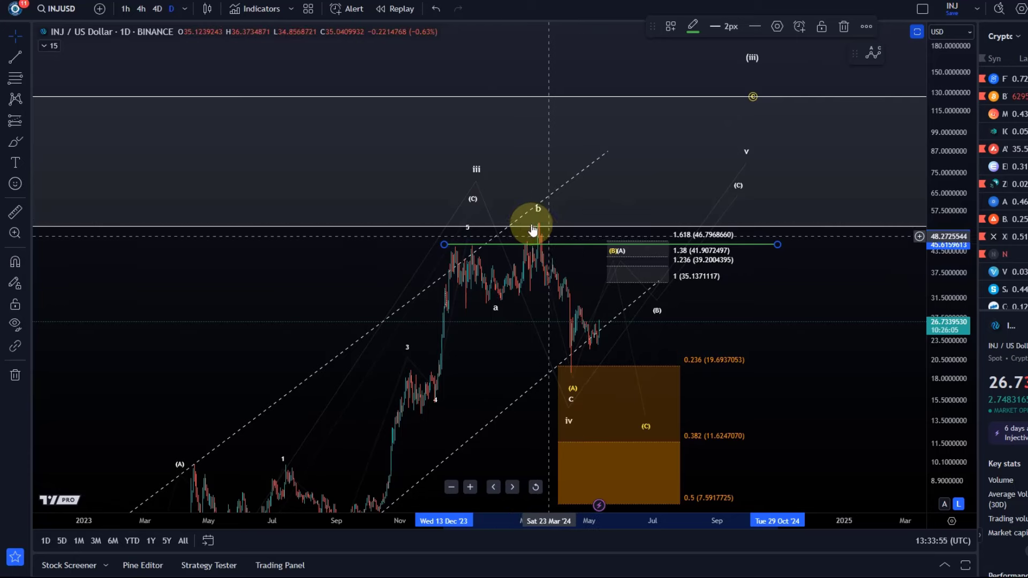
left_click(536, 221)
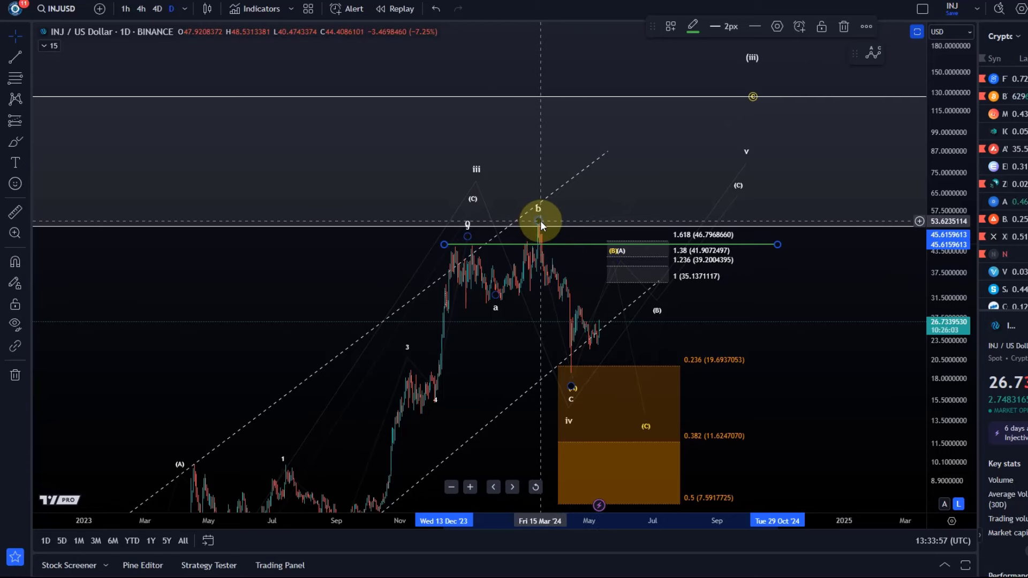
left_click(604, 392)
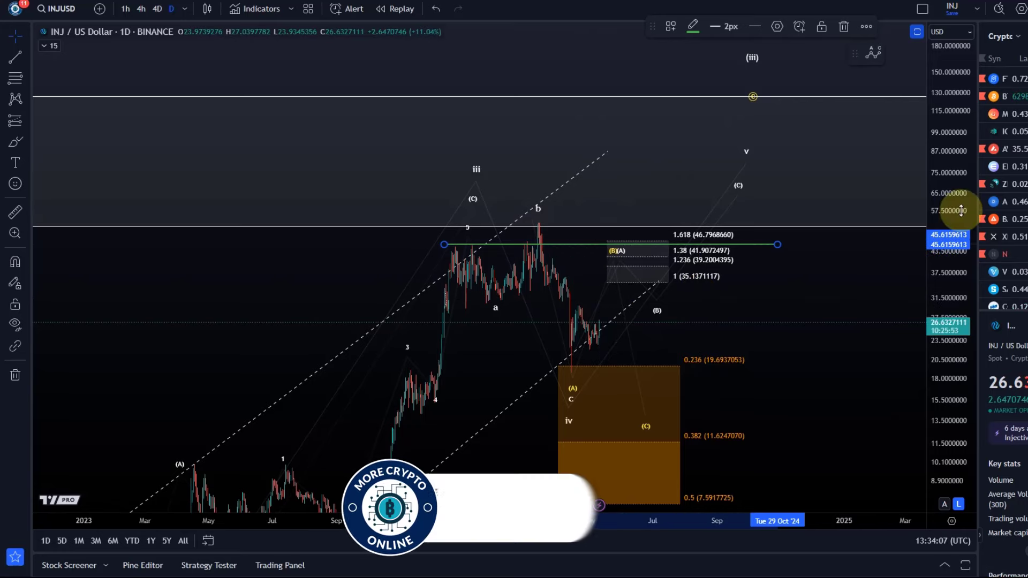
Compress the price axis and nudge the chart left so the 2023 lows through (iii) fit
left_click_drag(948, 327, 929, 367)
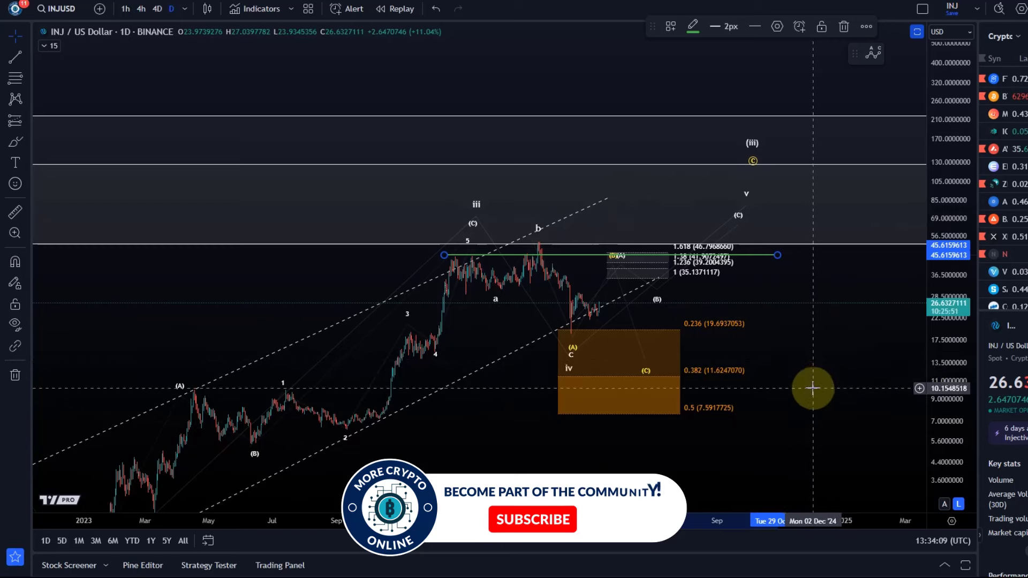
left_click_drag(812, 390, 776, 363)
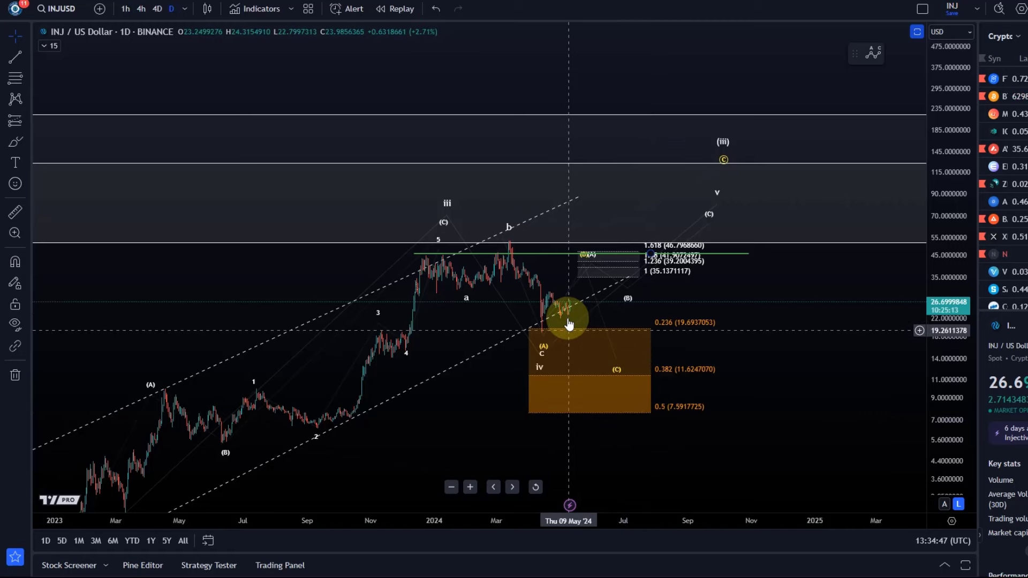
Move the wave iv point into the upper orange support zone near 14.50
left_click_drag(536, 375, 630, 413)
scroll(644, 431, "down", 3)
scroll(649, 264, "down", 2)
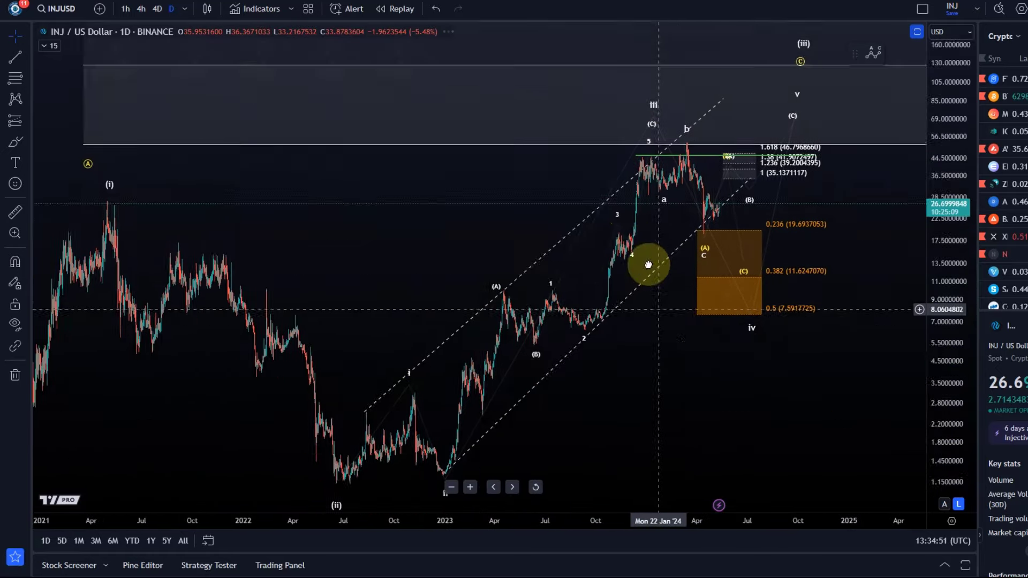
scroll(574, 144, "up", 2)
left_click(691, 338)
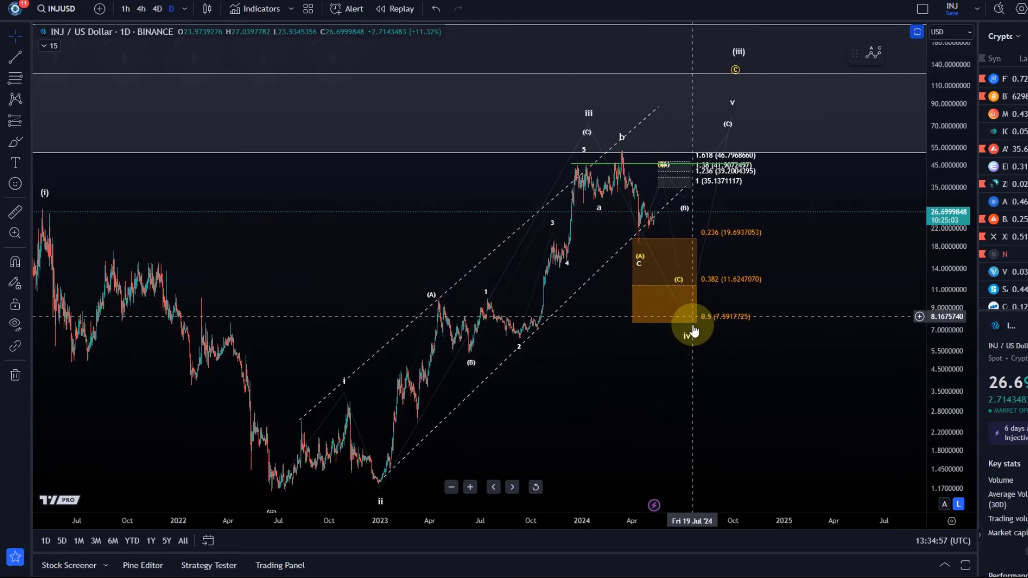
mouse_move(689, 349)
left_mouse_down()
mouse_move(679, 292)
mouse_move(647, 276)
mouse_move(620, 150)
left_mouse_up()
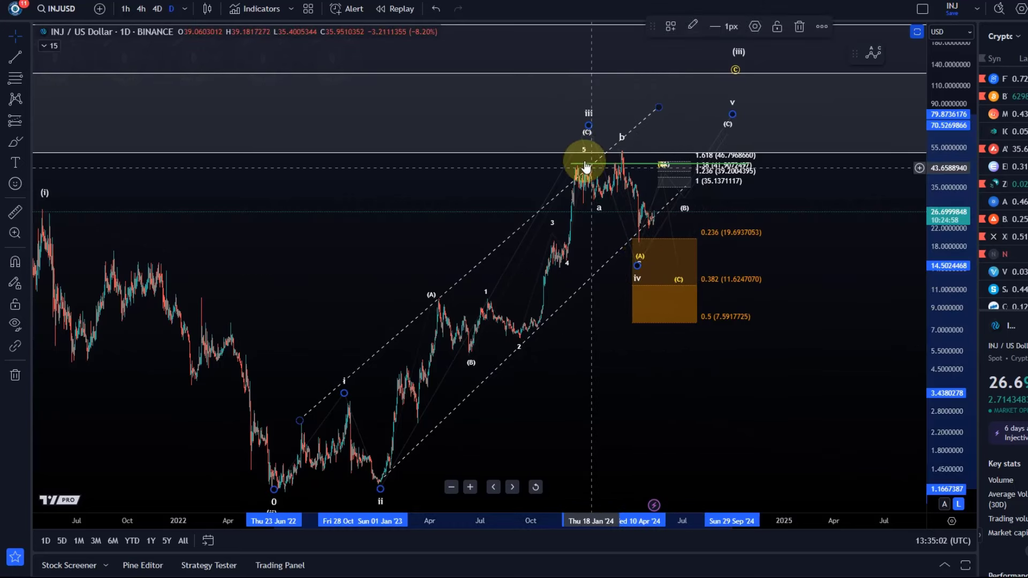
left_click(643, 247)
Switch to the 4-hour interval and frame the whole wave count
left_click(140, 10)
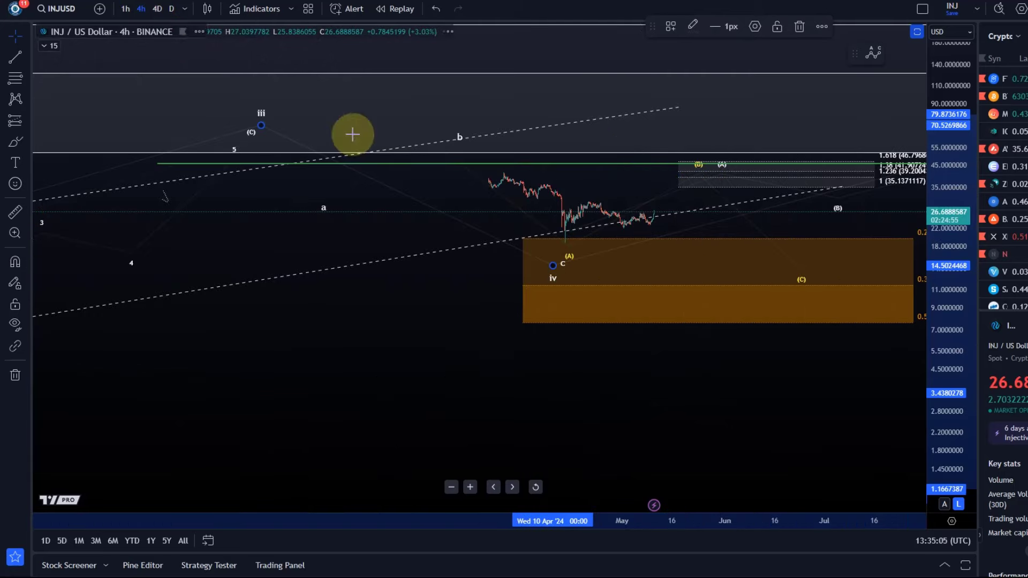
scroll(567, 269, "down", 4)
left_click_drag(546, 367, 357, 479)
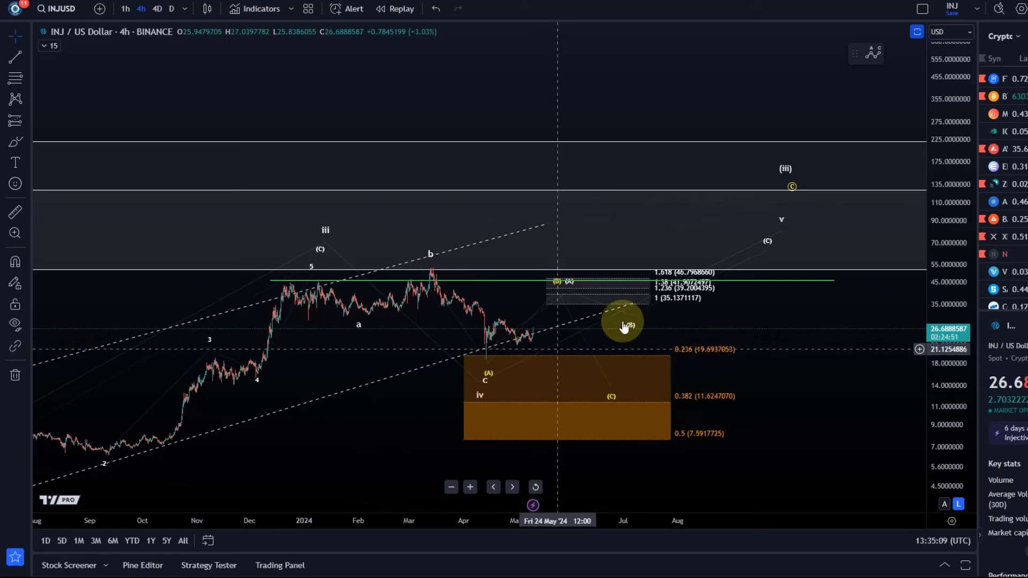
left_click_drag(969, 378, 933, 281)
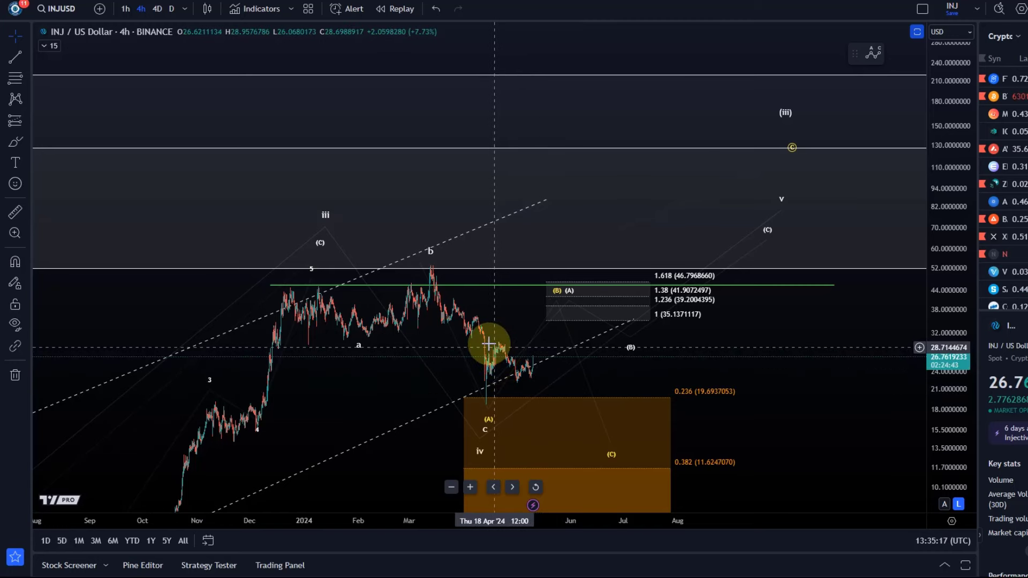
Switch to 1-hour and pan up to the Fibonacci target zone between 35.14 and 46.80
left_click(126, 8)
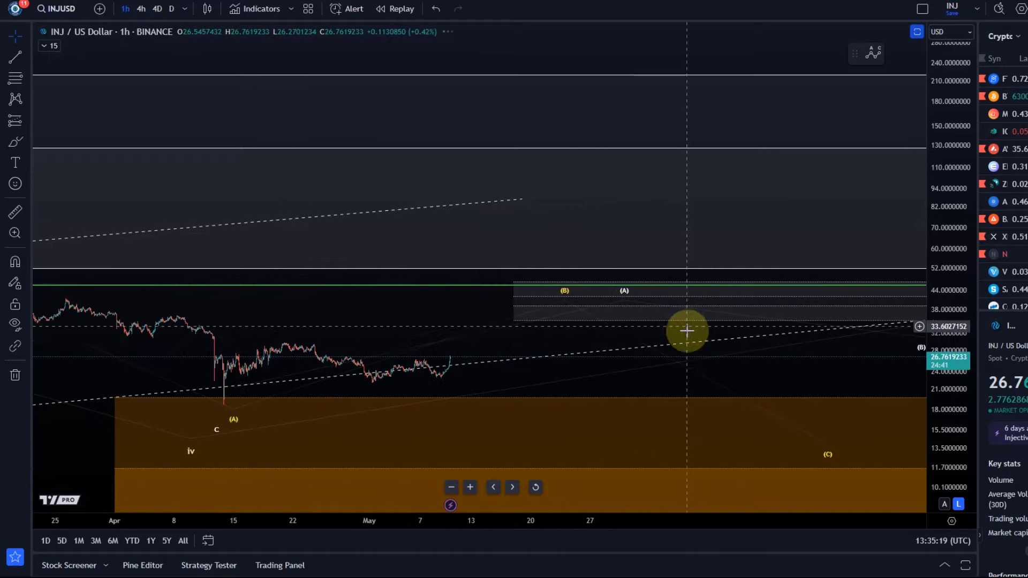
left_click_drag(945, 436, 619, 355)
left_click_drag(457, 328, 636, 210)
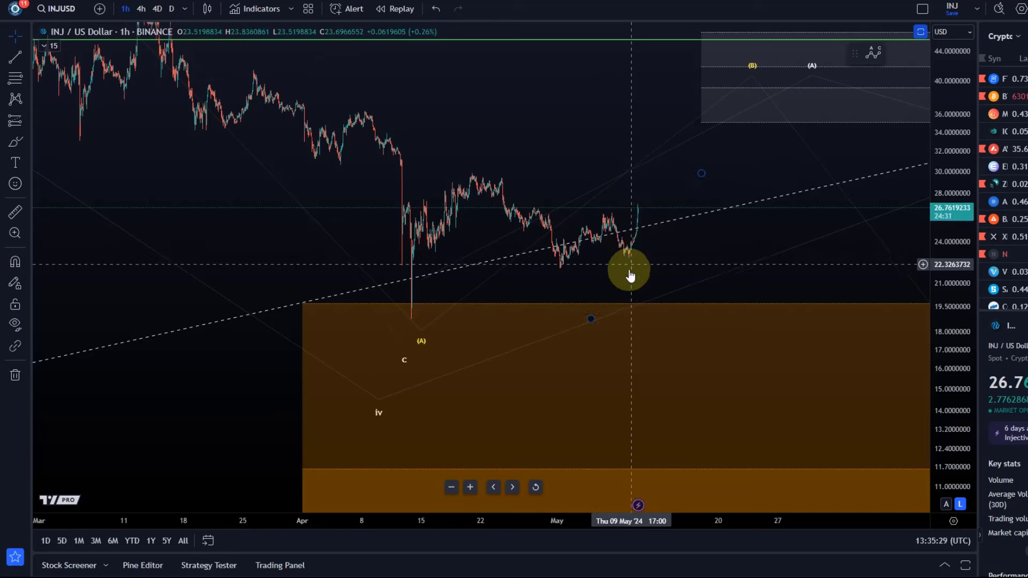
left_click(425, 348)
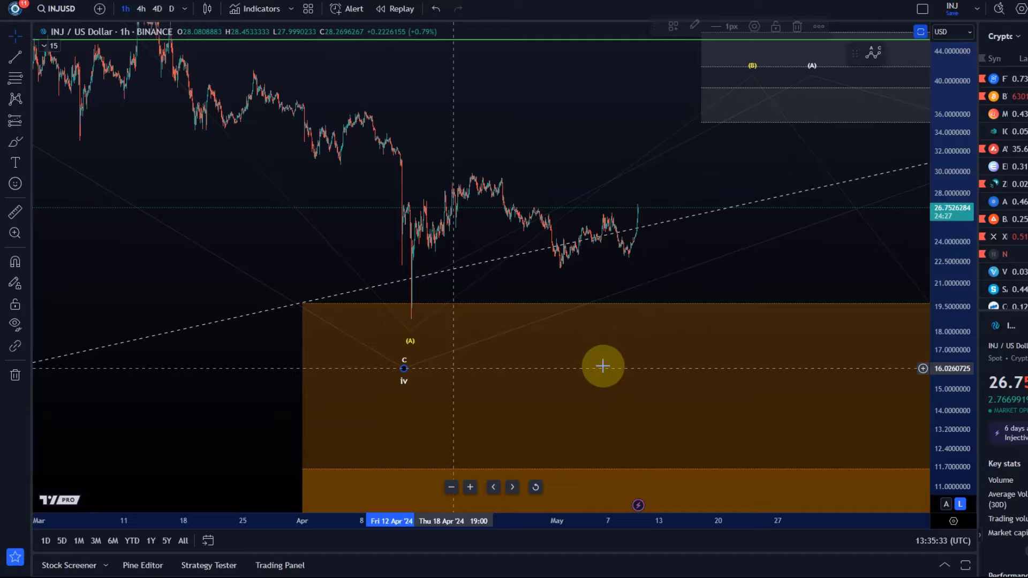
left_click_drag(601, 363, 517, 479)
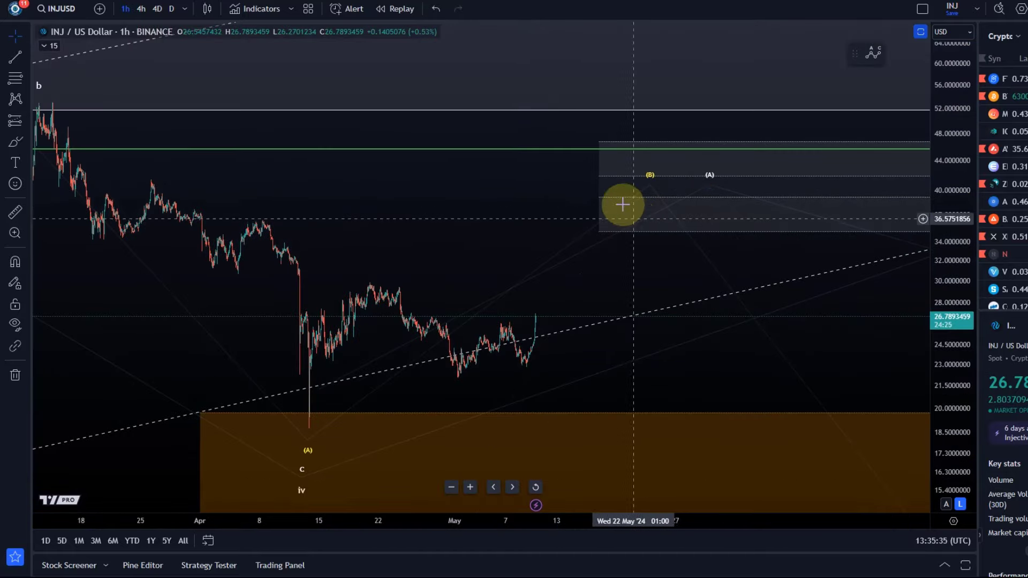
scroll(622, 214, "down", 2)
left_click_drag(513, 222, 321, 180)
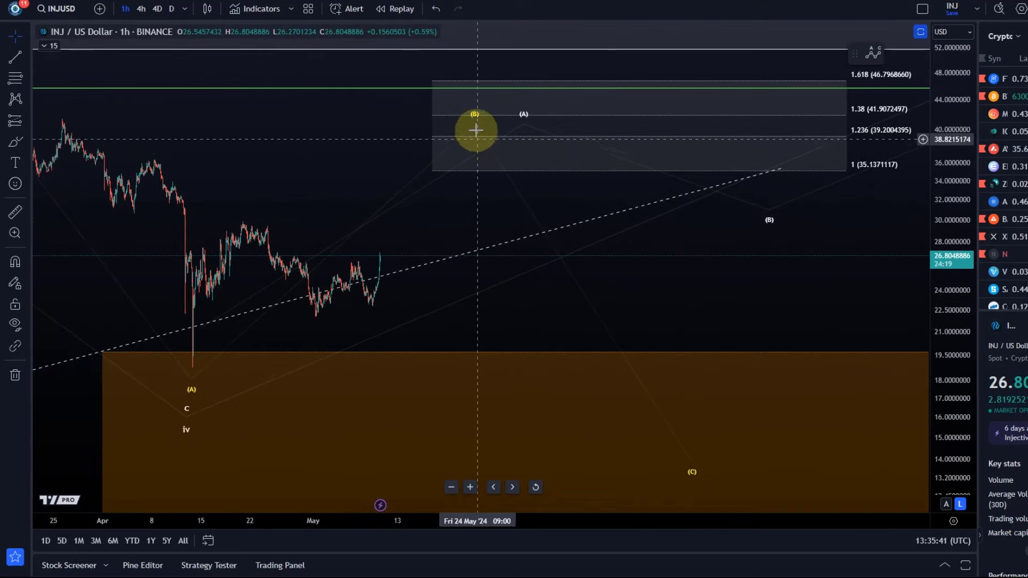
Draw an A-B-C correction wave from the April low to C inside the Fibonacci target zone
left_click(24, 102)
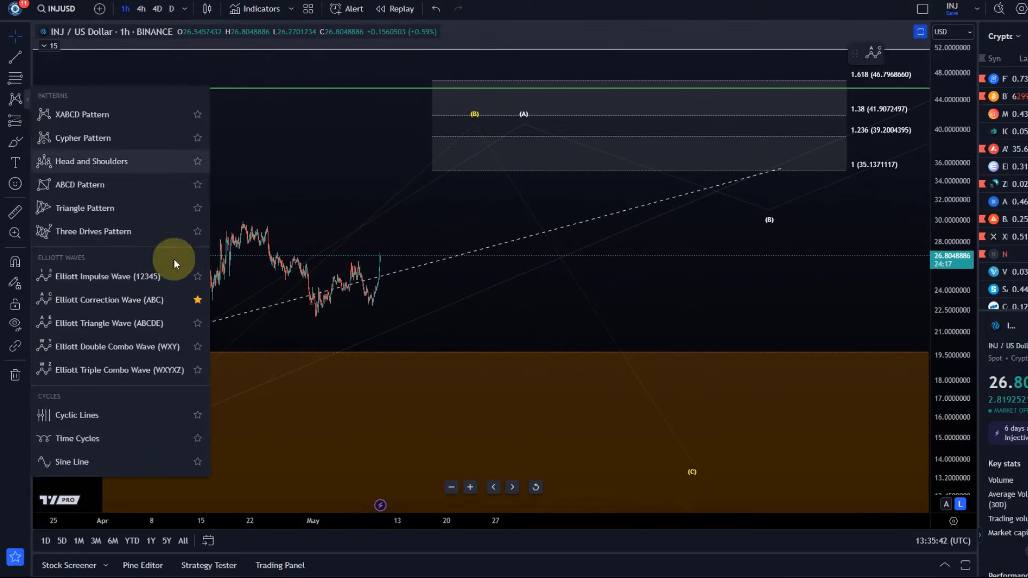
left_click(156, 300)
left_click(197, 369)
left_click(241, 219)
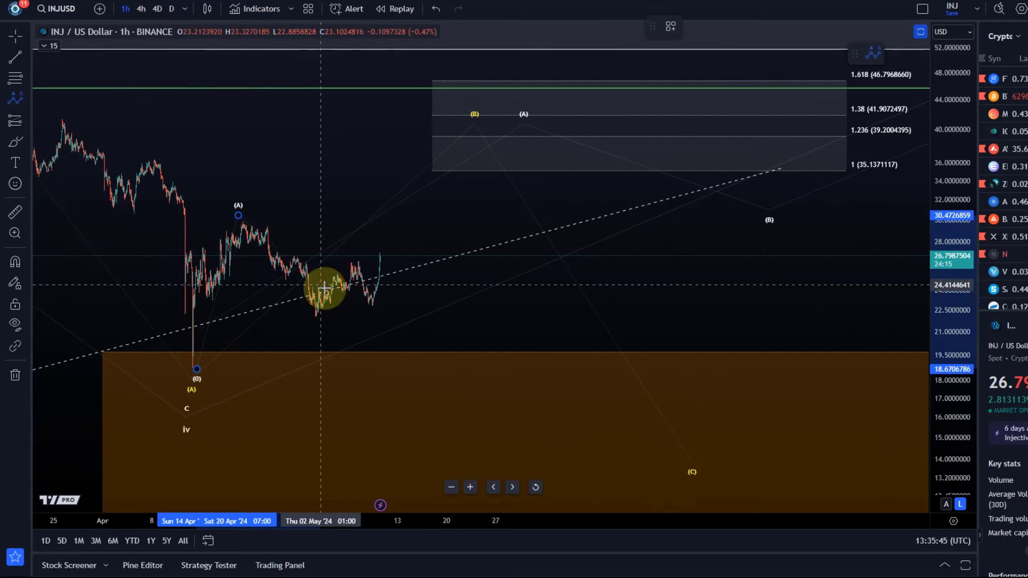
left_click(326, 317)
left_click(468, 144)
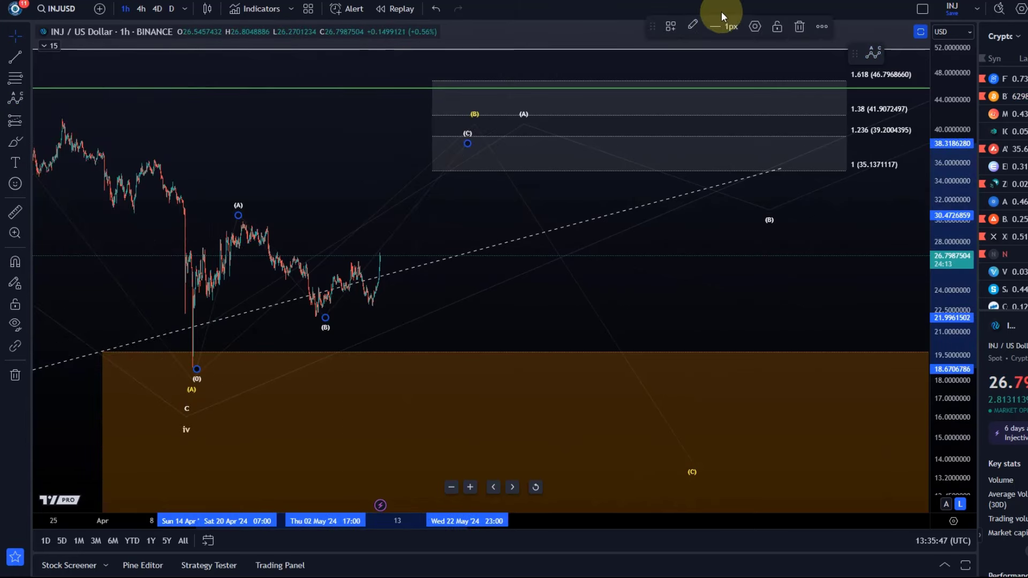
Make the correction yellow, set B on the May low, and change its degree to Minuscule
left_click(693, 27)
left_click(719, 64)
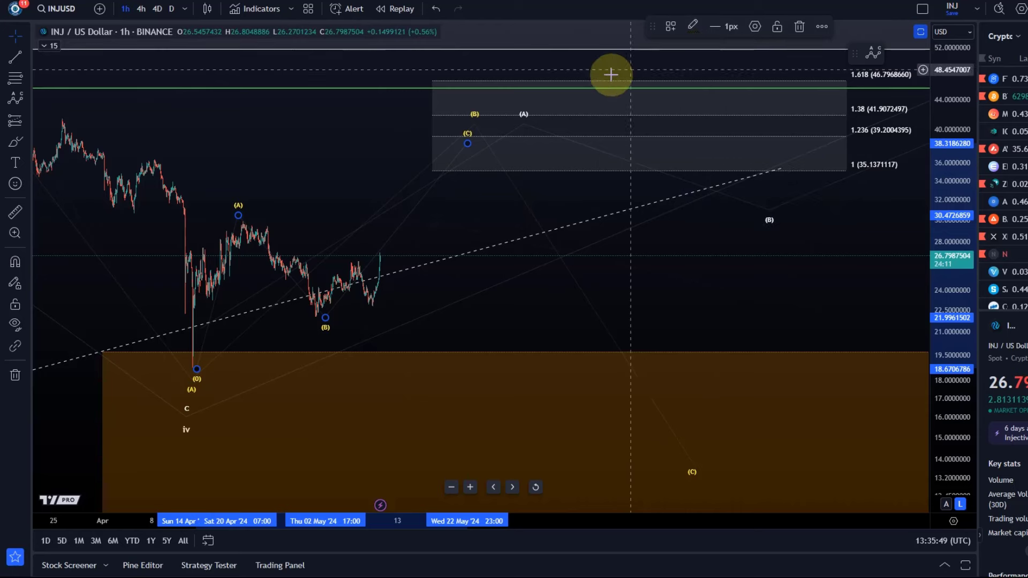
left_click_drag(326, 318, 317, 325)
left_click(751, 25)
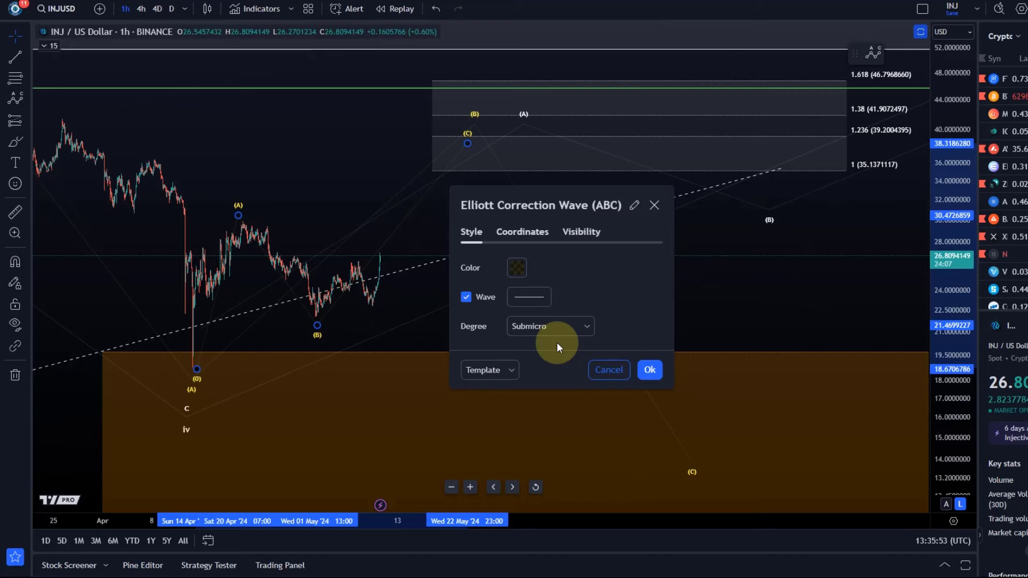
left_click(554, 328)
left_click(587, 560)
left_click(651, 369)
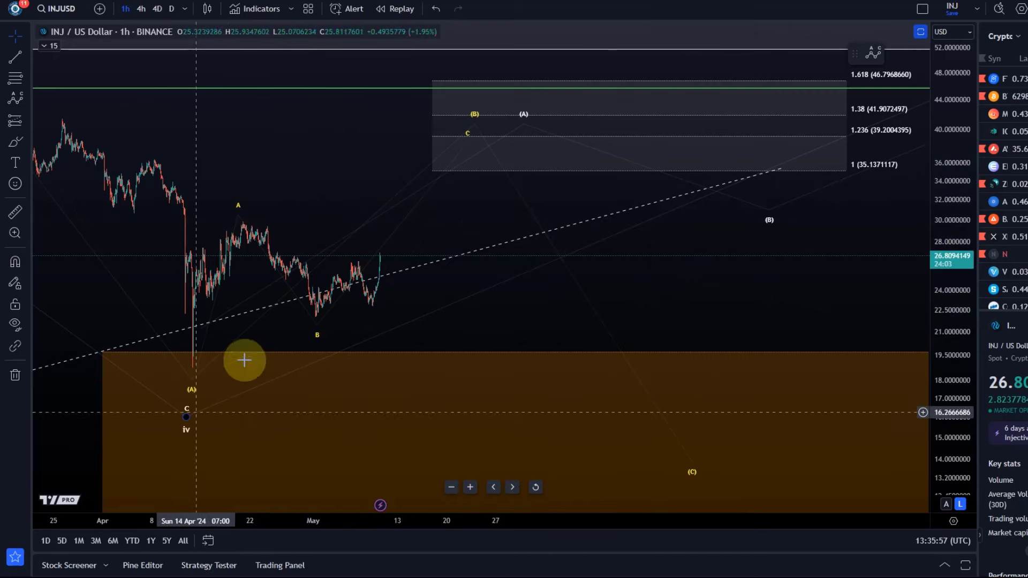
Adjust the position of the correction wave's A point
left_click(523, 123)
left_click_drag(522, 123, 496, 115)
mouse_move(626, 248)
left_mouse_down()
mouse_move(670, 310)
mouse_move(682, 390)
mouse_move(480, 458)
left_mouse_up()
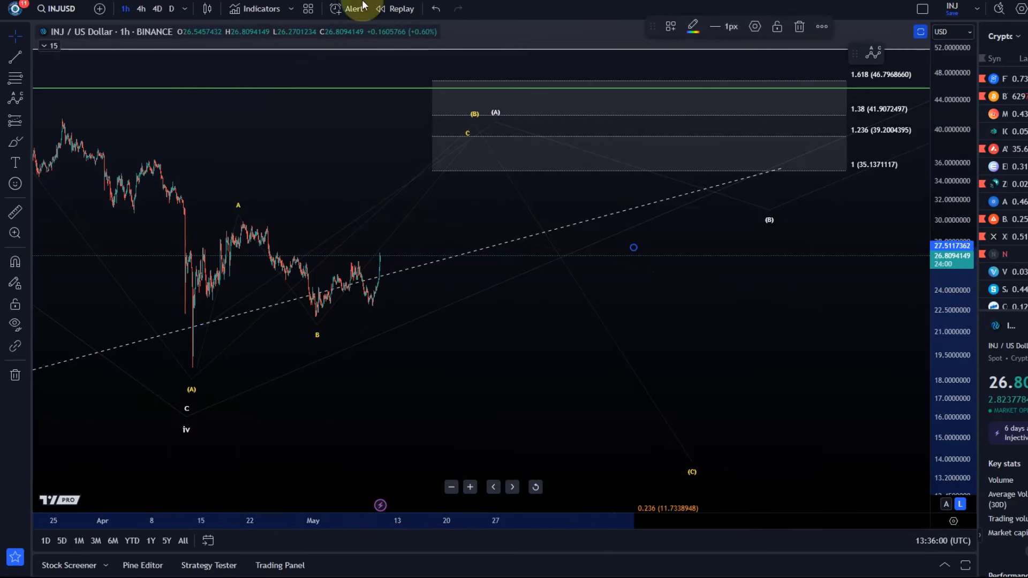
Undo to restore the orange support zone and review the count on the 4-hour chart
left_click(435, 8)
left_click(141, 8)
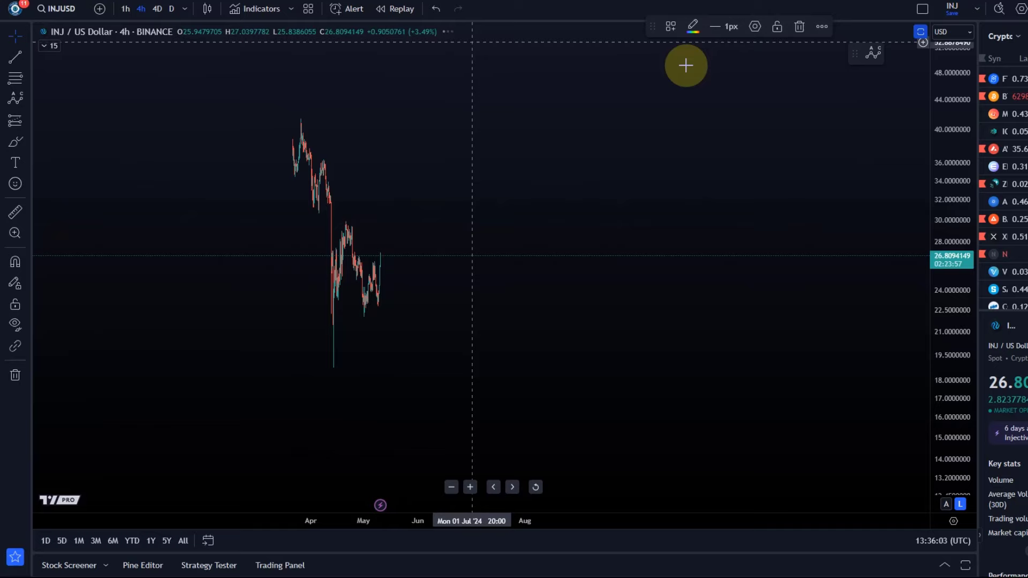
left_click_drag(952, 165, 949, 342)
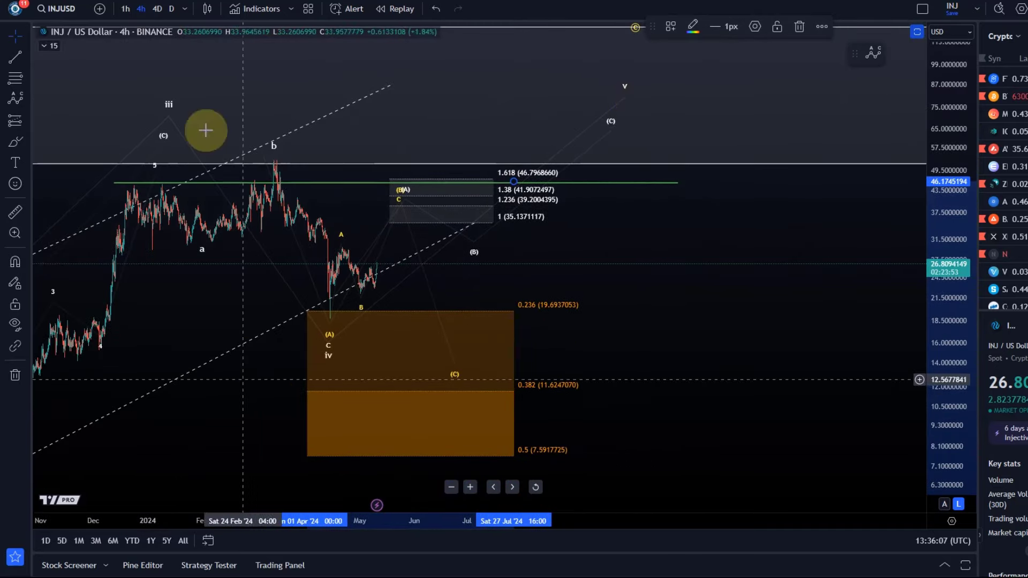
Review the long-term count on the daily chart, then return to the 1-hour timeframe
left_click(170, 9)
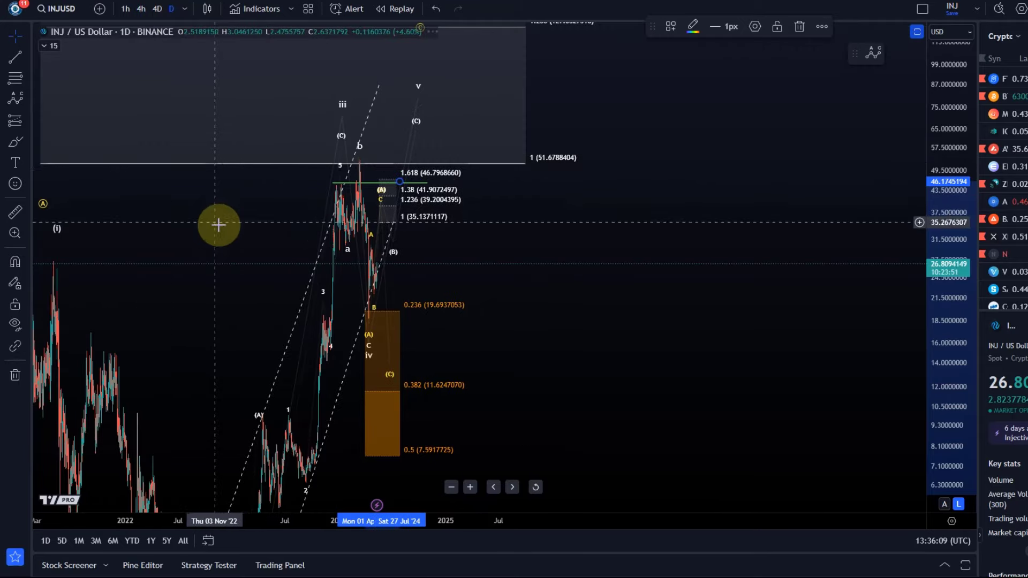
left_click_drag(971, 194, 964, 419)
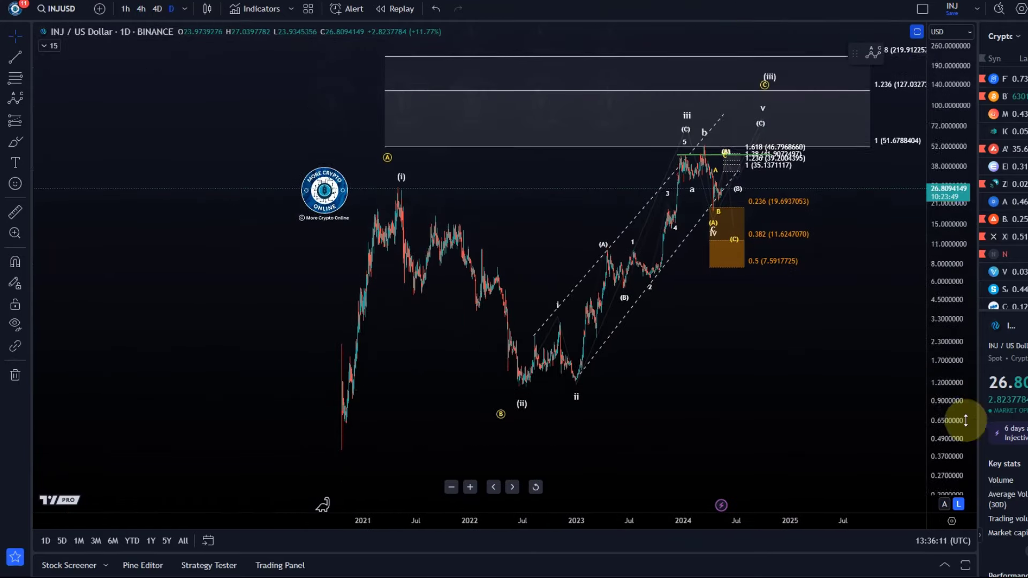
left_click(573, 399)
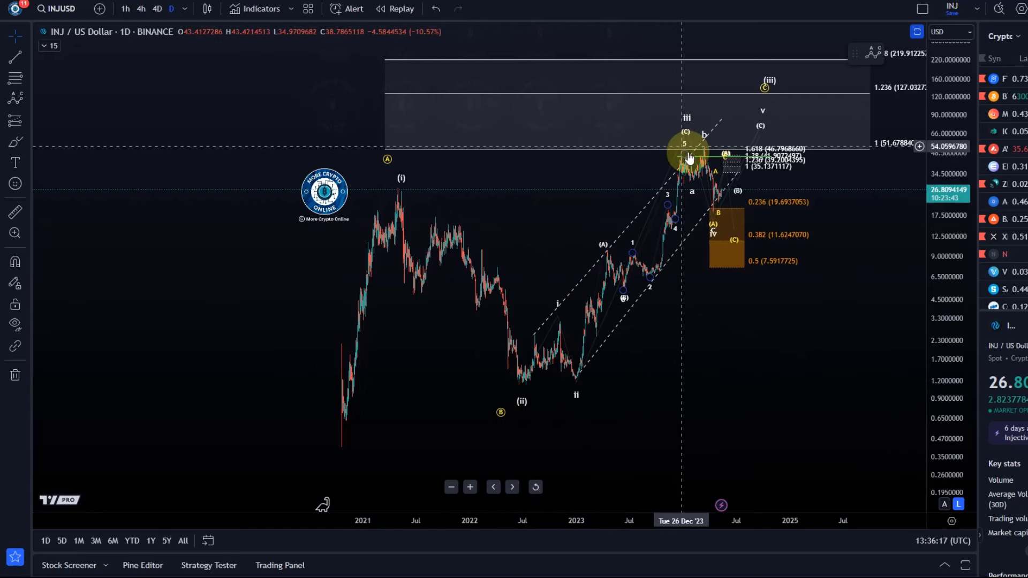
left_click(125, 8)
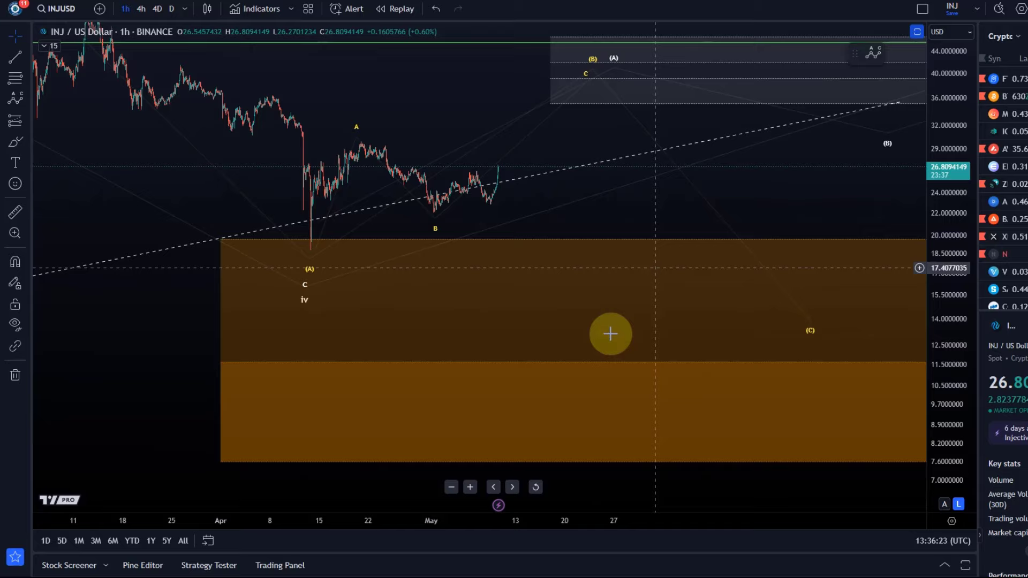
Draw a 1-2-3-4-5 impulse wave from the May low up to wave 5 inside the target zone
left_click_drag(570, 373, 508, 451)
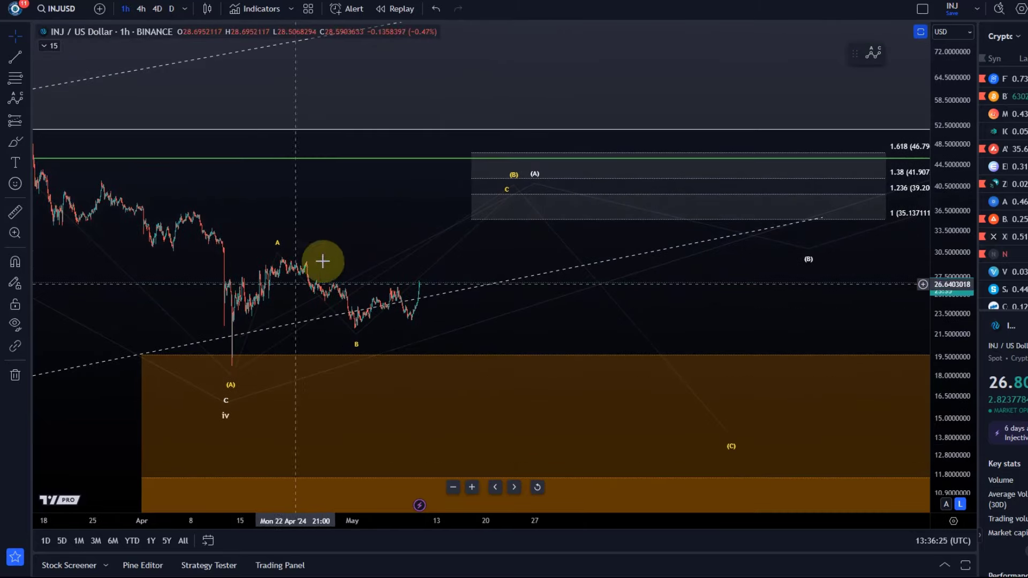
left_click(25, 105)
left_click(91, 287)
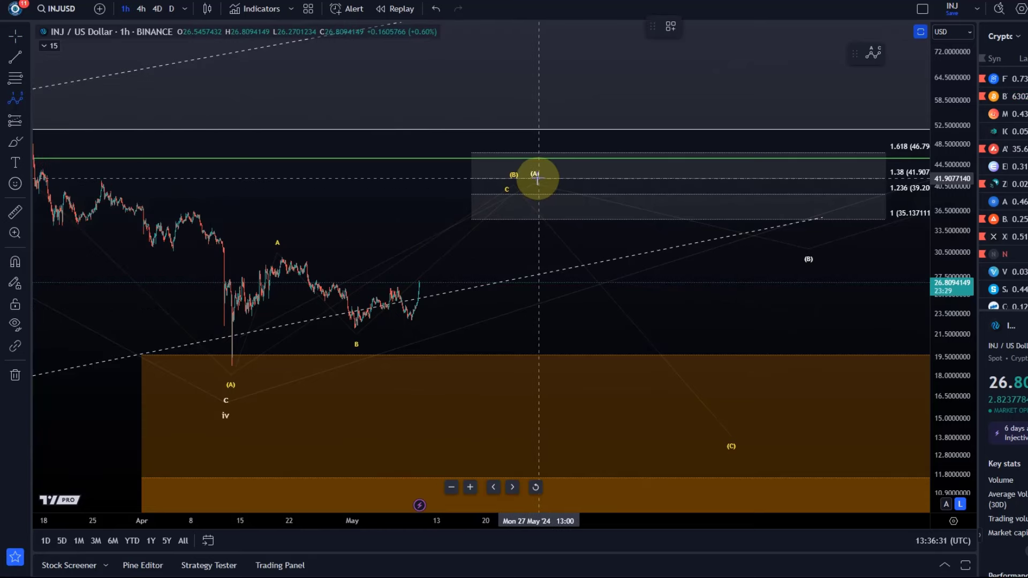
left_click(355, 328)
left_click(395, 284)
left_click(412, 316)
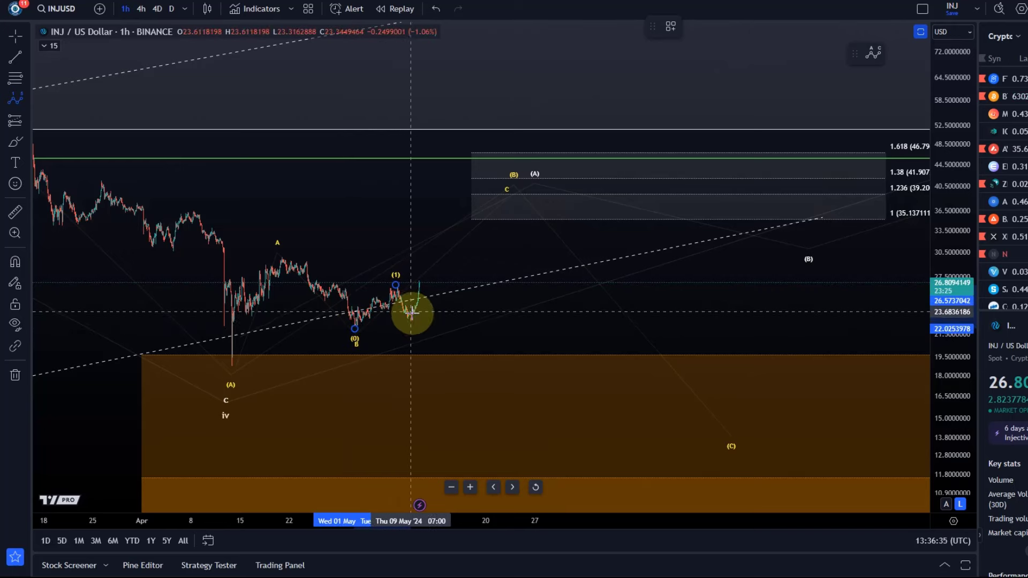
left_click(440, 241)
left_click(488, 251)
left_click(509, 210)
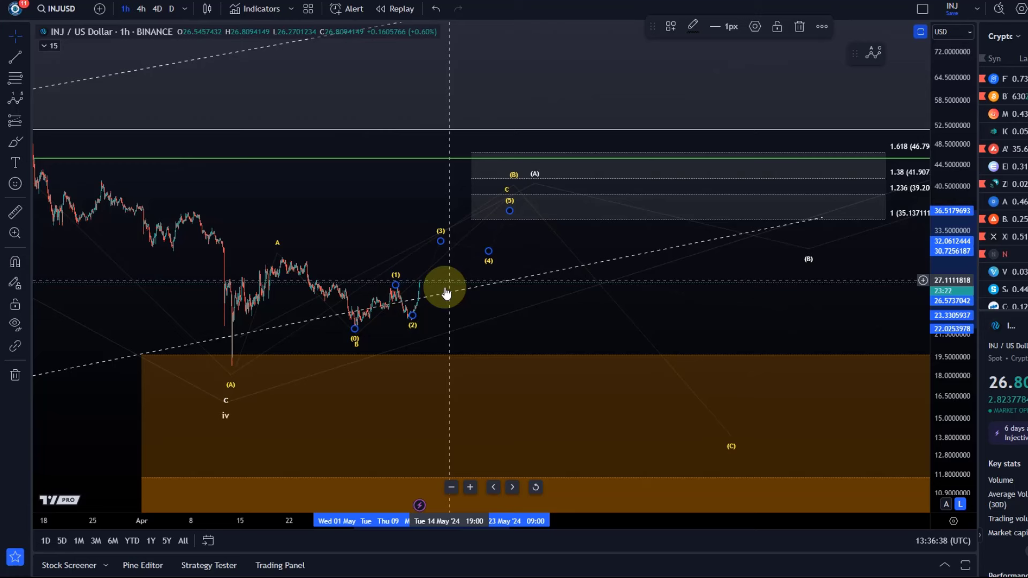
Give the impulse wave yellow colour and Minuette degree, then lower the larger wave's (B) point
left_click(504, 195)
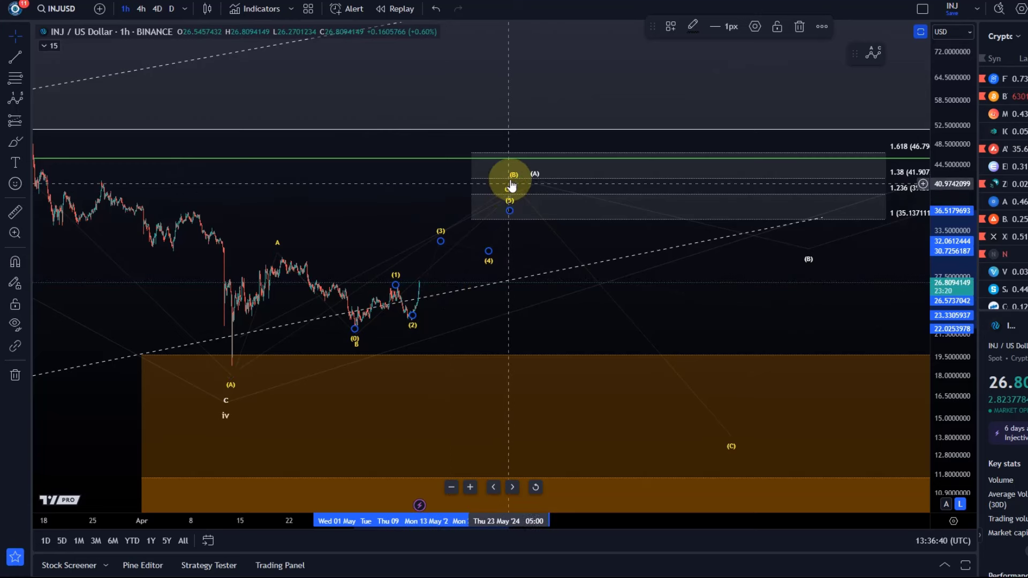
left_click(534, 187)
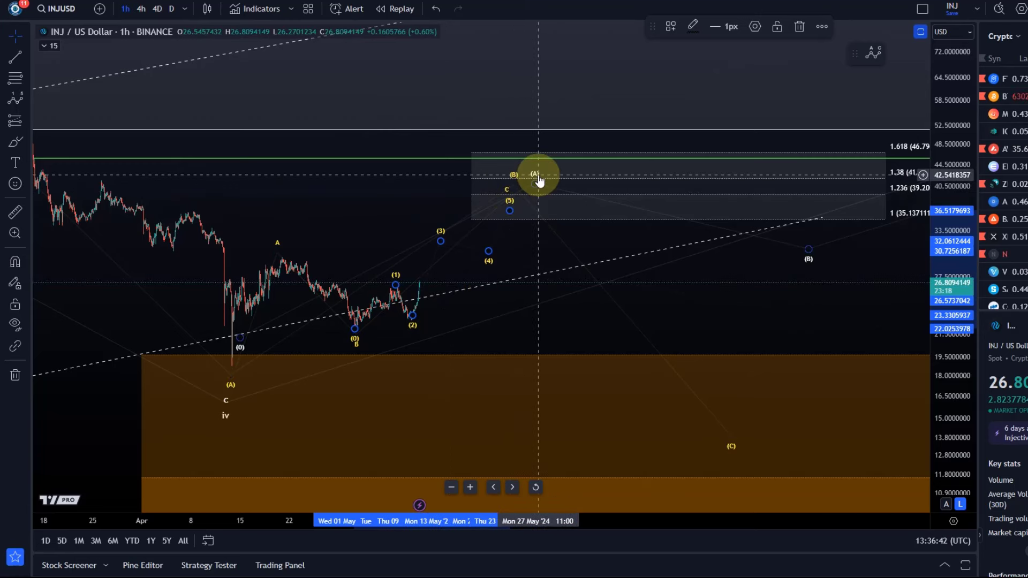
left_click(645, 50)
left_click(692, 27)
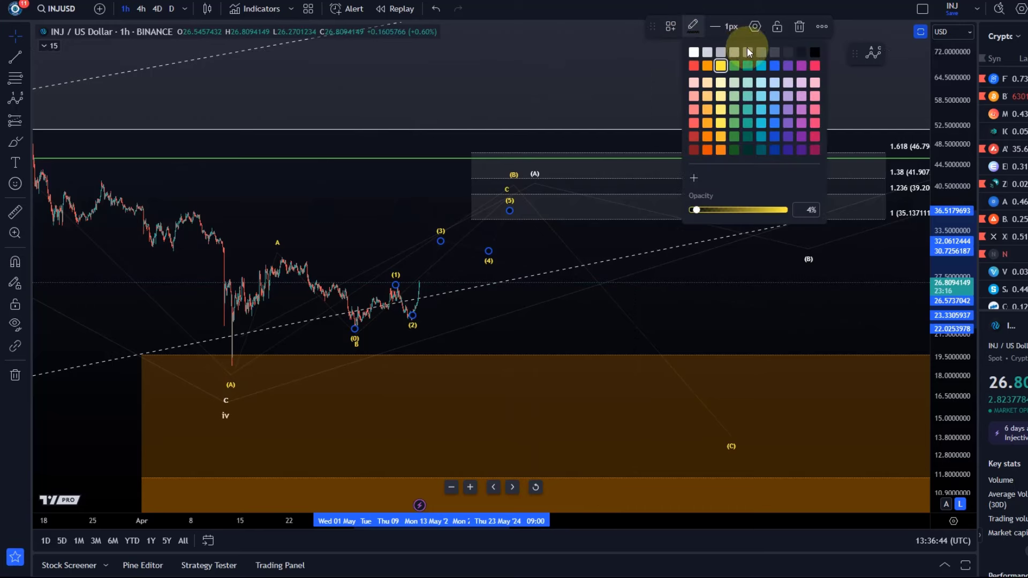
left_click(754, 28)
left_click(555, 329)
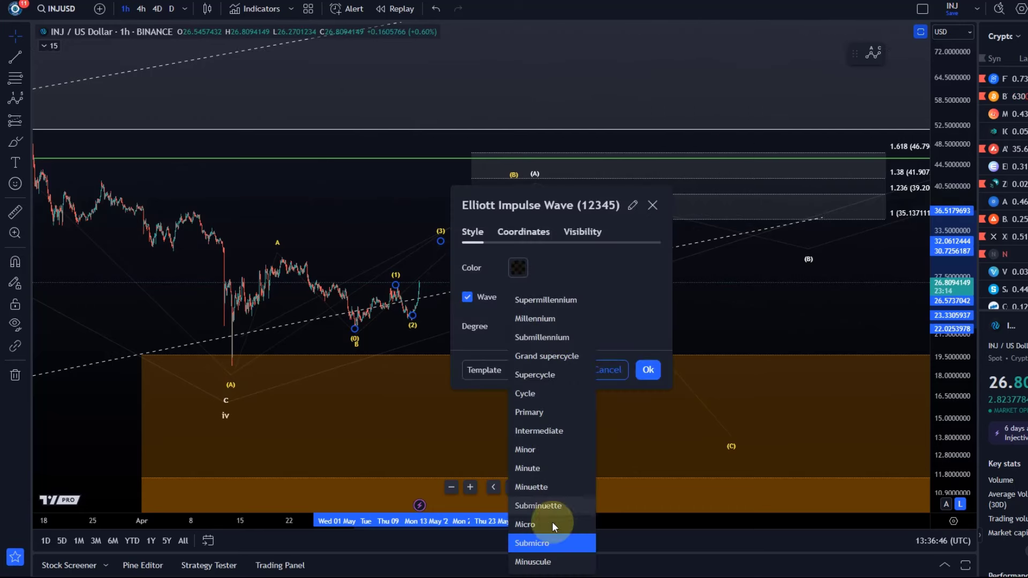
left_click(589, 487)
left_click(648, 369)
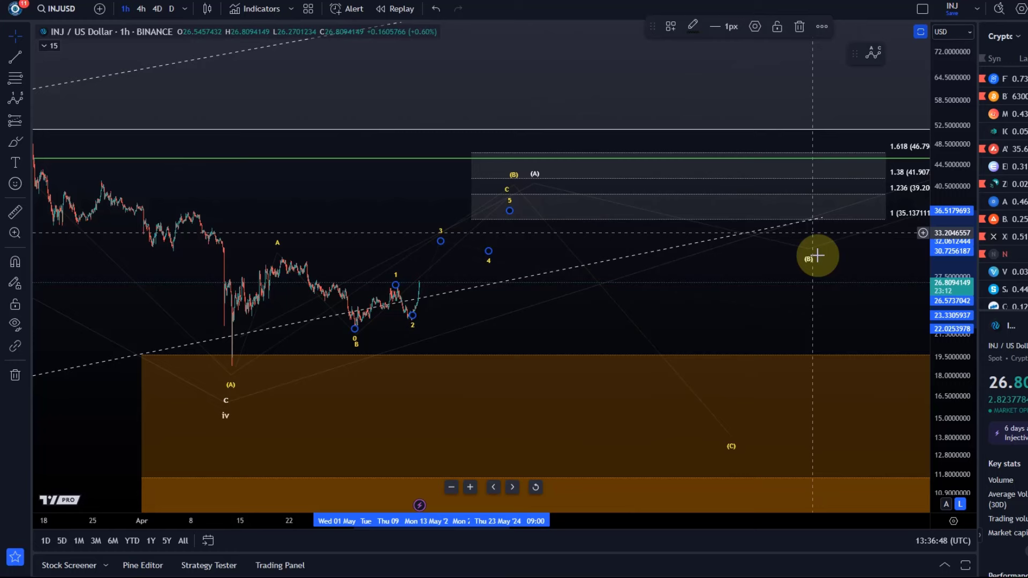
left_click(697, 288)
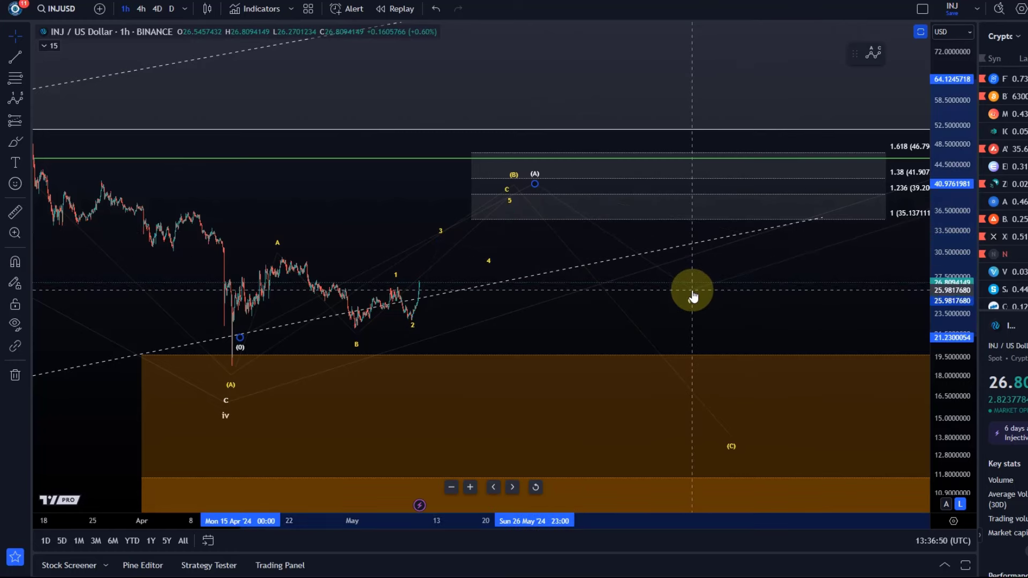
left_click(693, 292)
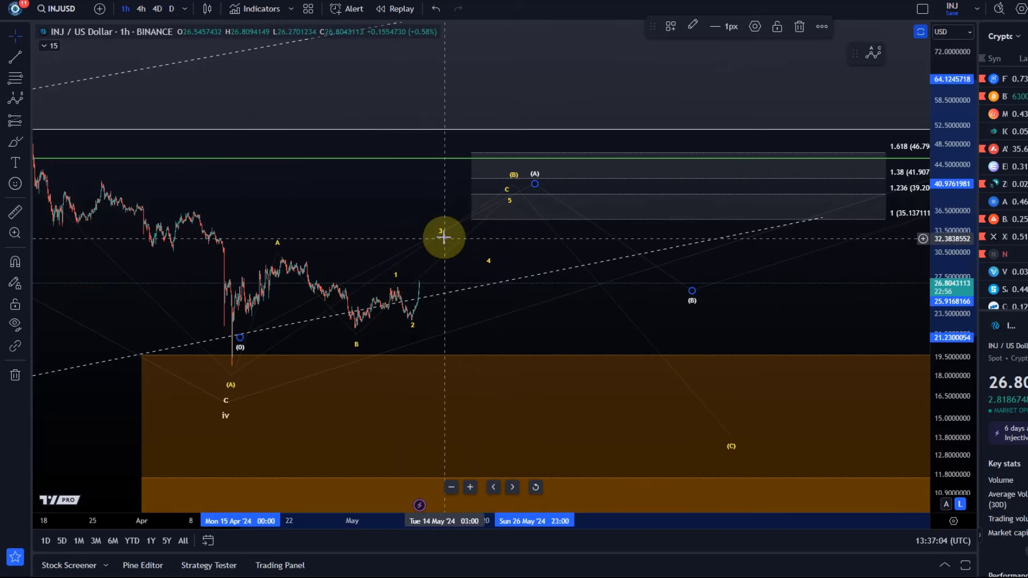
Fine-tune the impulse's wave 3 point and the shared C/5 endpoint so the counts align
mouse_move(442, 240)
left_mouse_down()
mouse_move(470, 270)
mouse_move(471, 261)
left_mouse_up()
left_click_drag(509, 194, 513, 197)
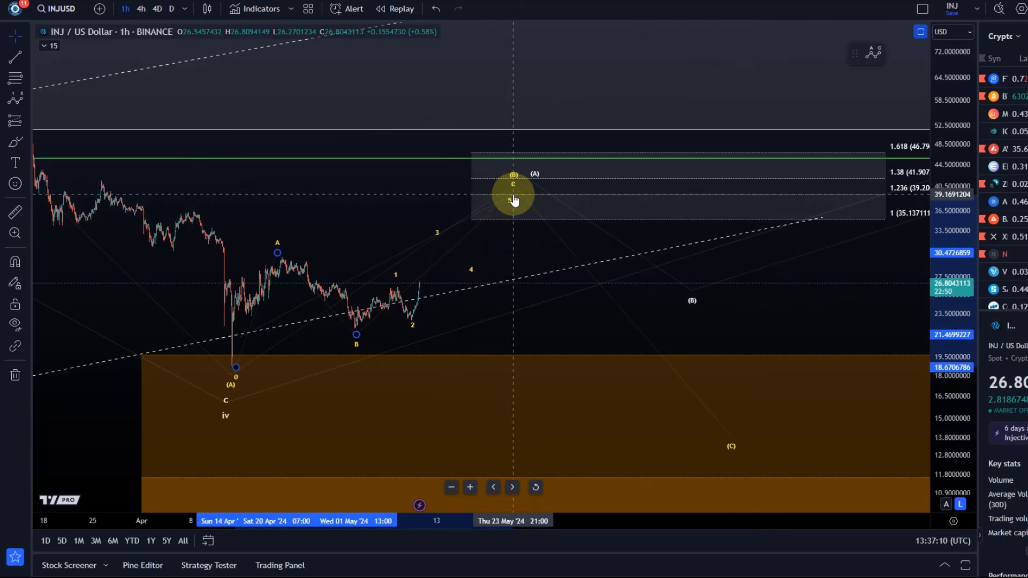
left_click_drag(435, 244, 442, 239)
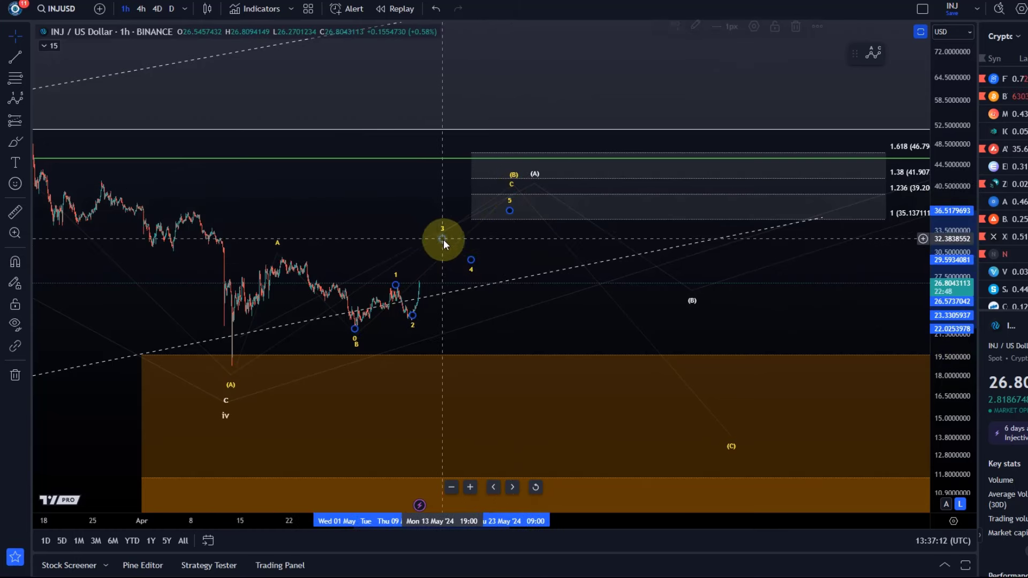
left_click(467, 317)
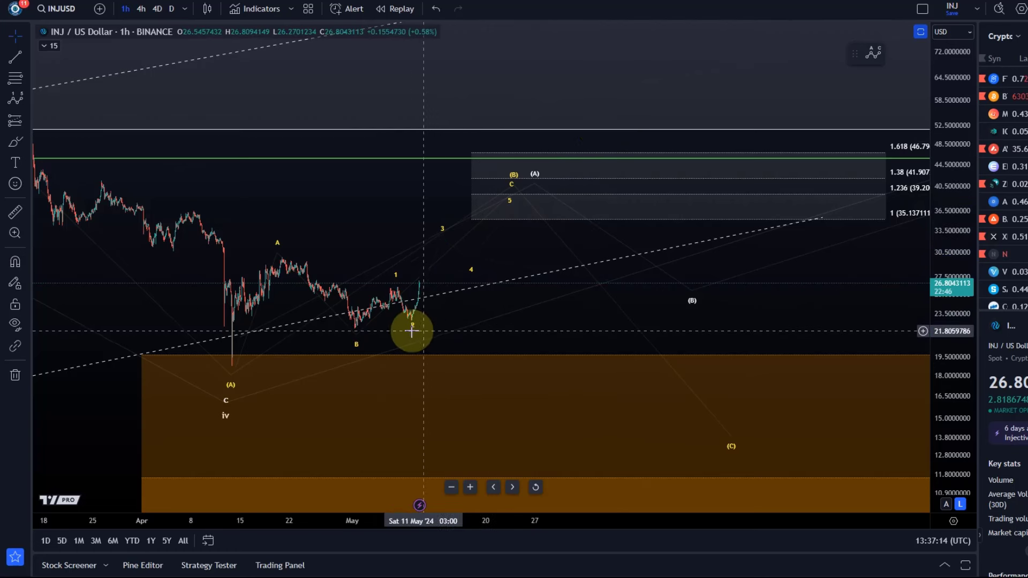